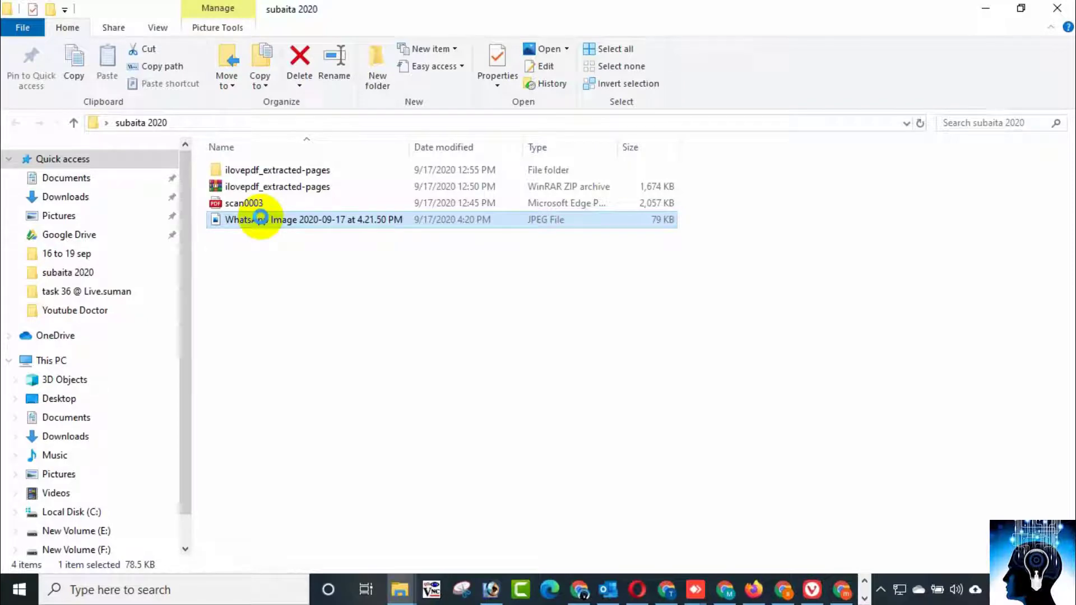
# - Bring Photoshop's empty workspace forward and pick the WhatsApp JPEG in File Explorer for opening
pyautogui.rightClick(260, 217)
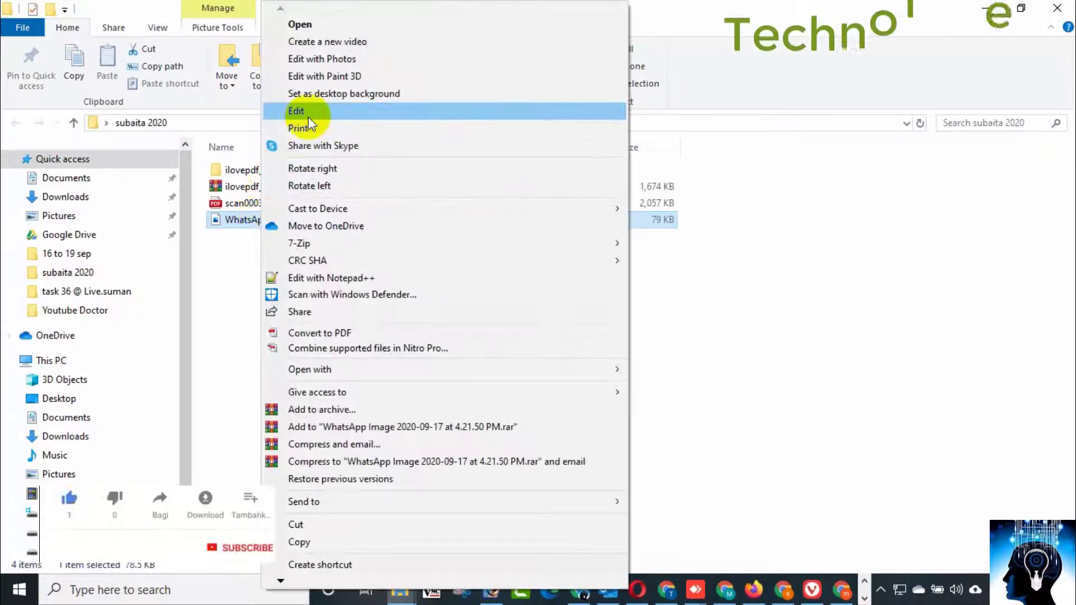
pyautogui.click(715, 253)
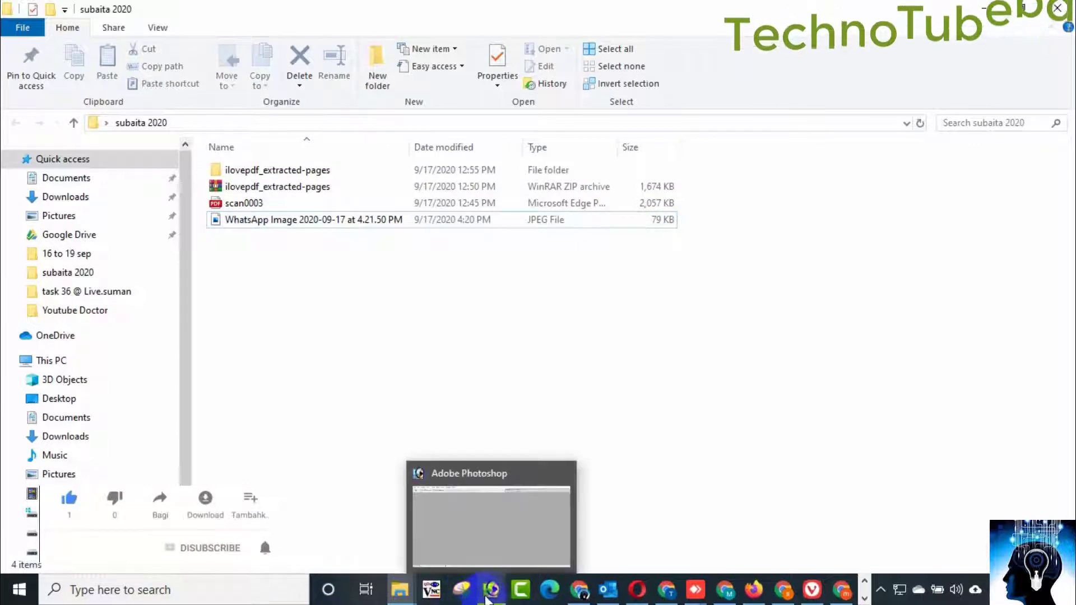
pyautogui.click(490, 590)
pyautogui.click(985, 8)
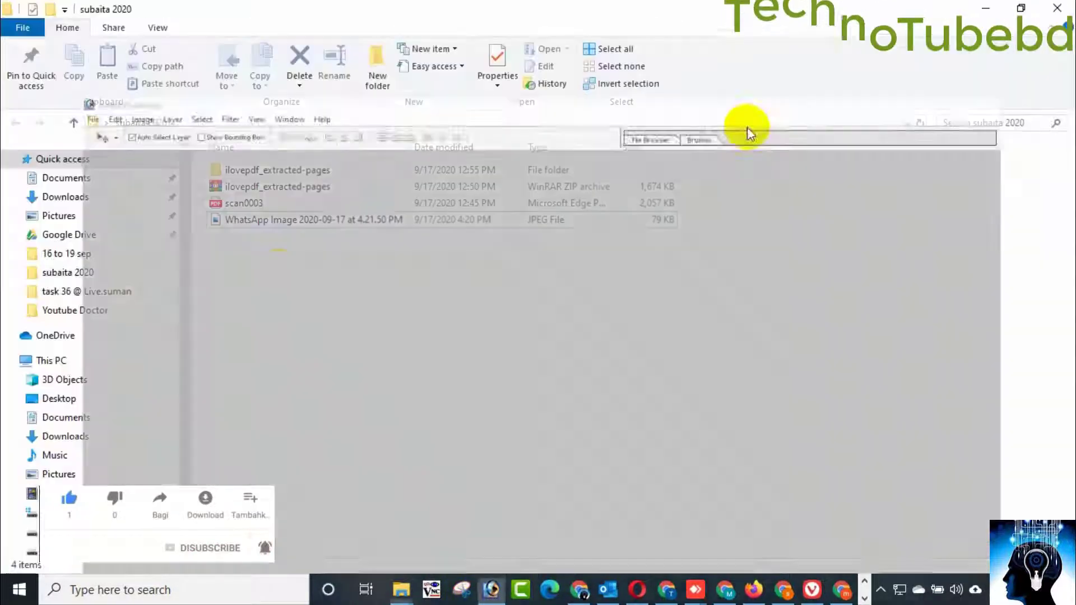
pyautogui.click(255, 222)
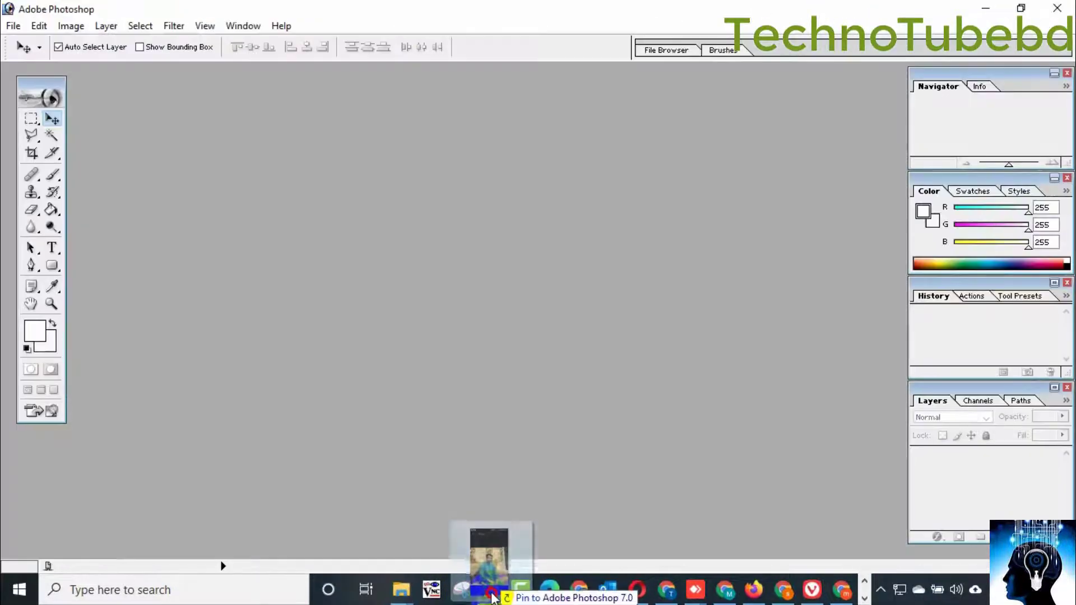
# - Drop the WhatsApp JPEG on Photoshop, dismiss the missing-marker error, and open it in Paint via Edit
pyautogui.moveTo(493, 595); pyautogui.dragTo(488, 288)
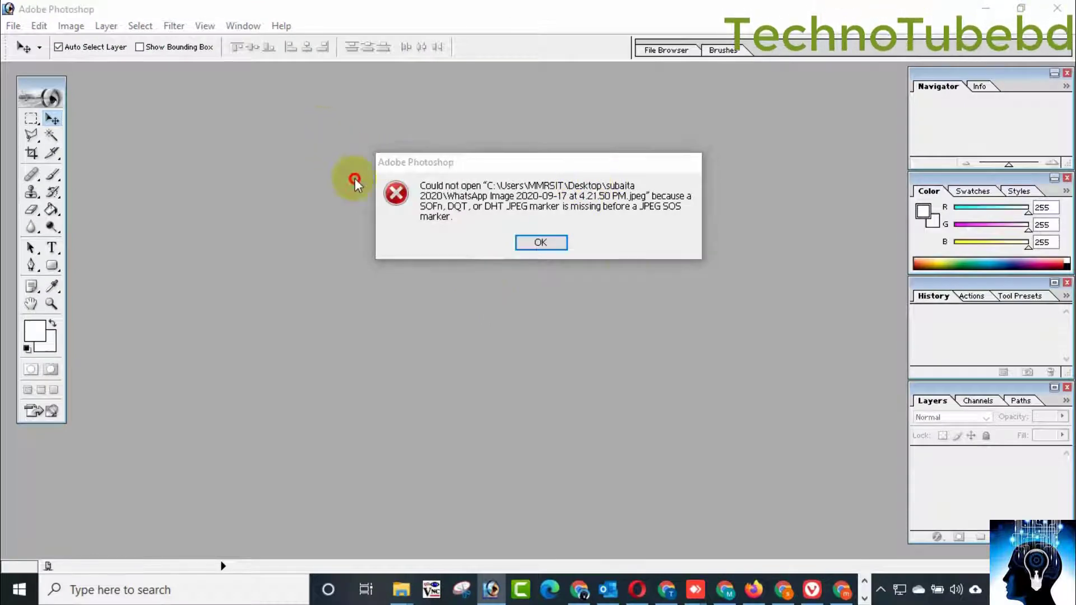
pyautogui.click(542, 244)
pyautogui.click(986, 11)
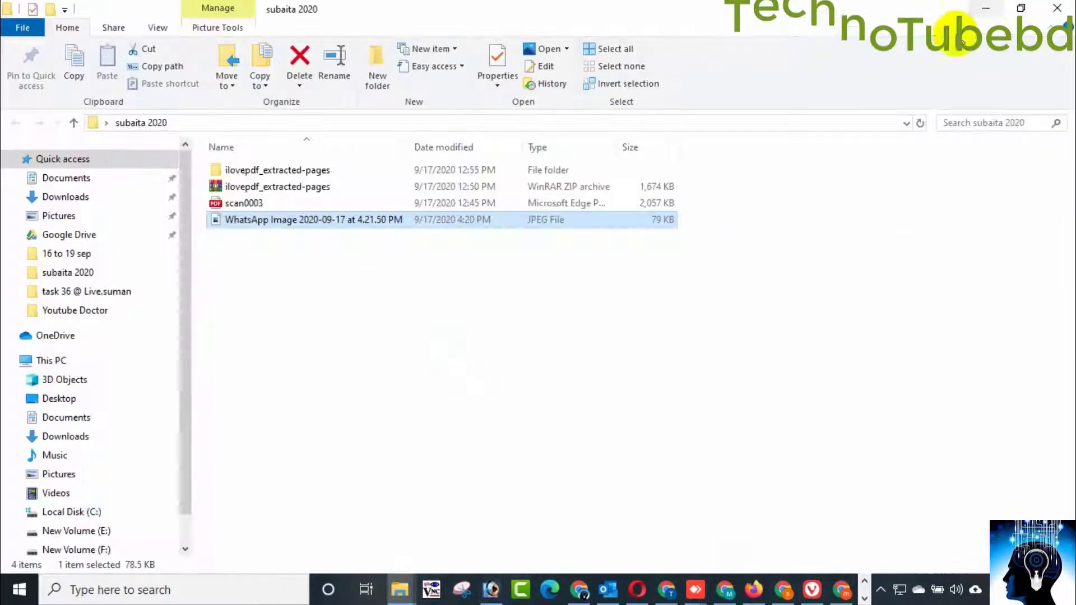
pyautogui.rightClick(280, 217)
pyautogui.click(329, 108)
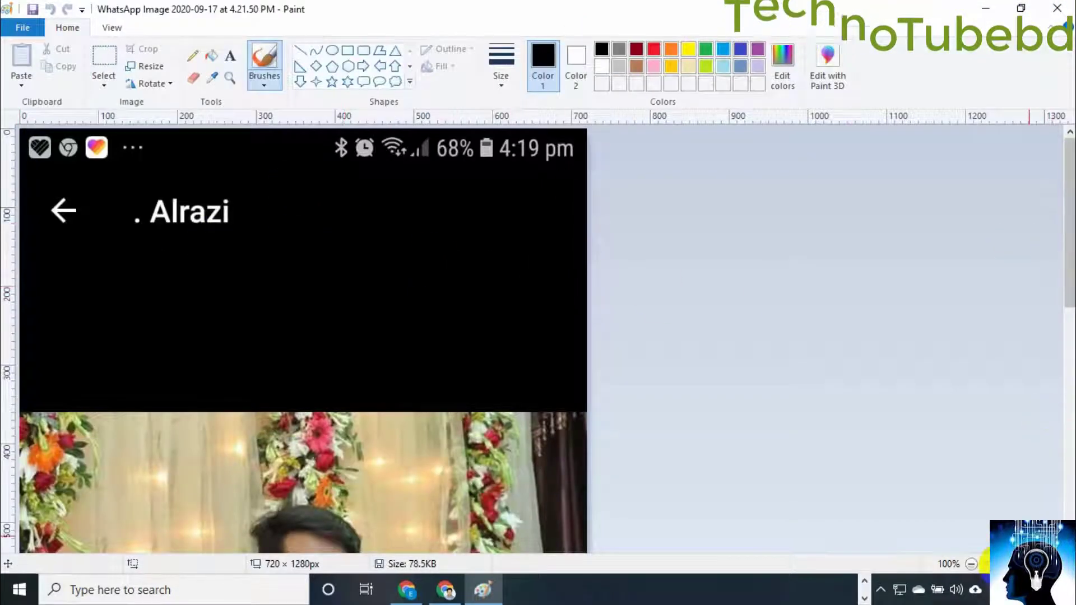
# - Zoom out and pull the bottom canvas edge up to trim it from 720 × 1280 to 720 × 1076 px
pyautogui.click(972, 565)
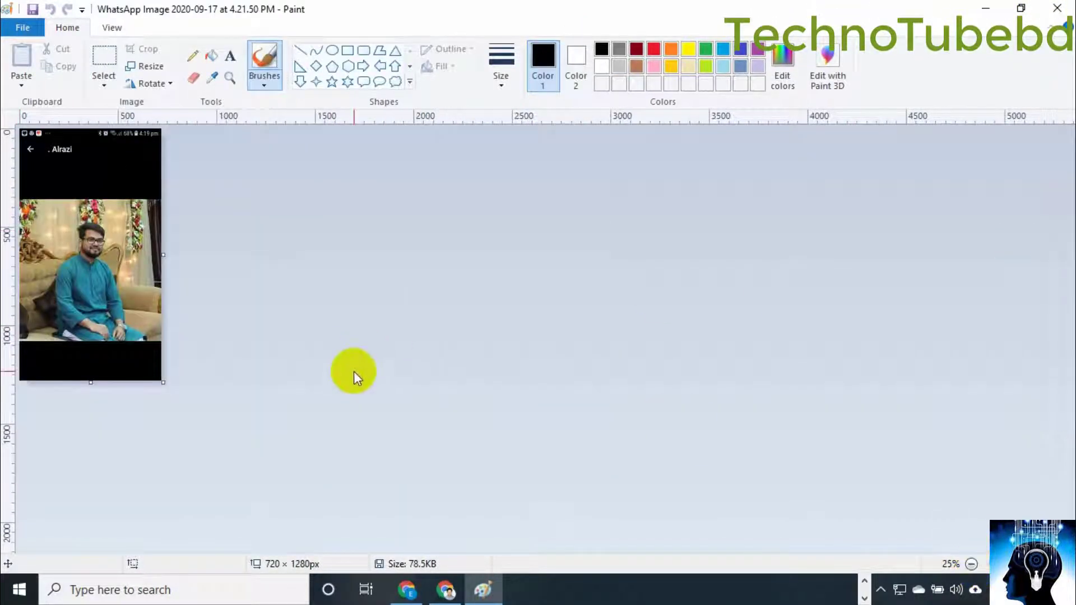
pyautogui.click(104, 56)
pyautogui.click(92, 217)
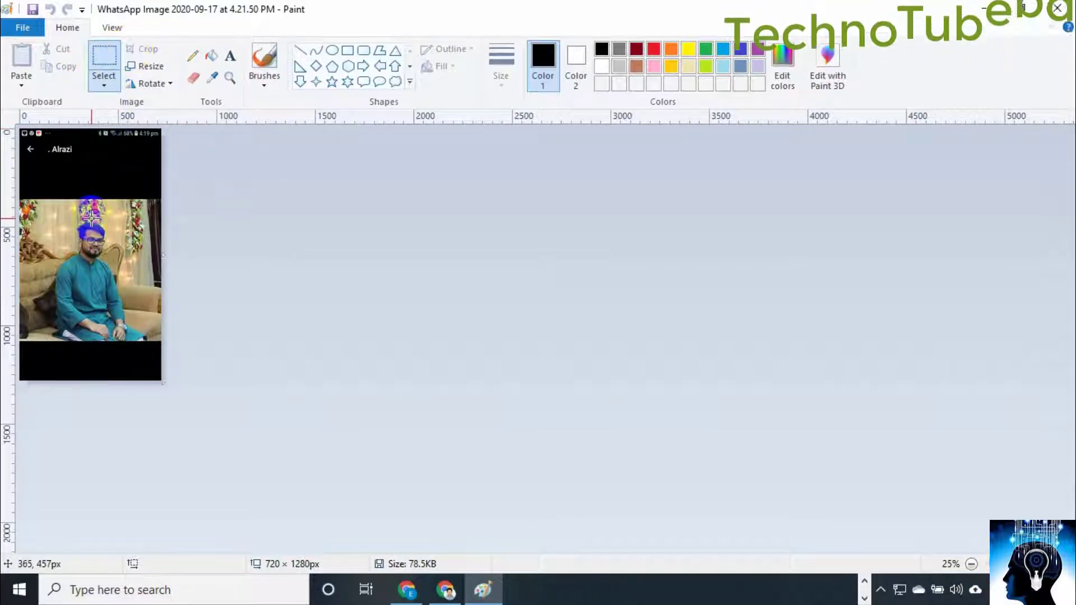
pyautogui.click(112, 57)
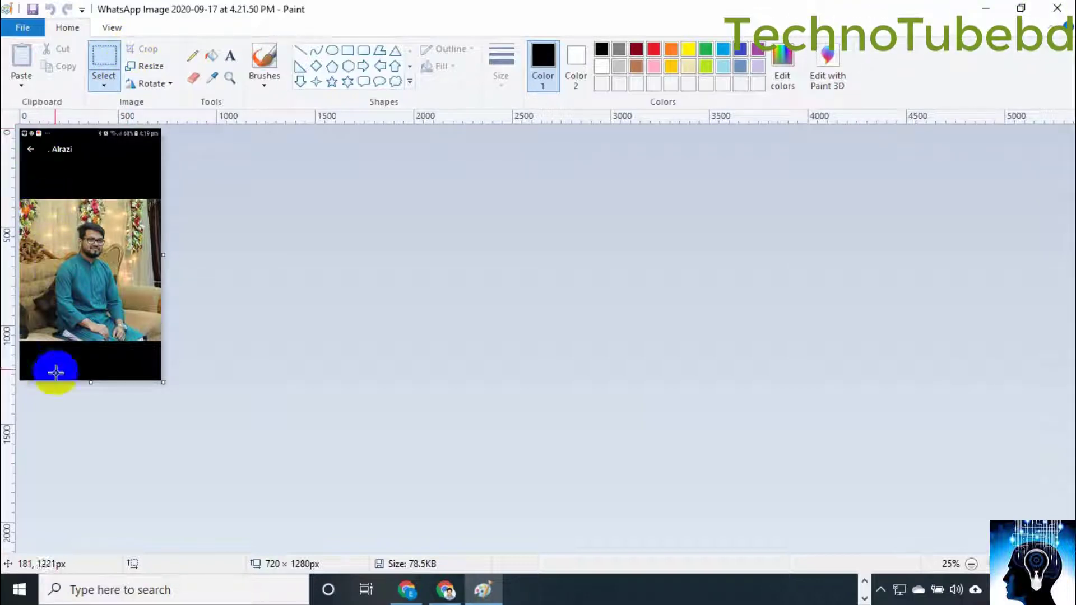
pyautogui.moveTo(91, 382); pyautogui.dragTo(95, 341)
# - Turn the image upside down and pull the canvas edge up to cut off the black header
pyautogui.click(161, 85)
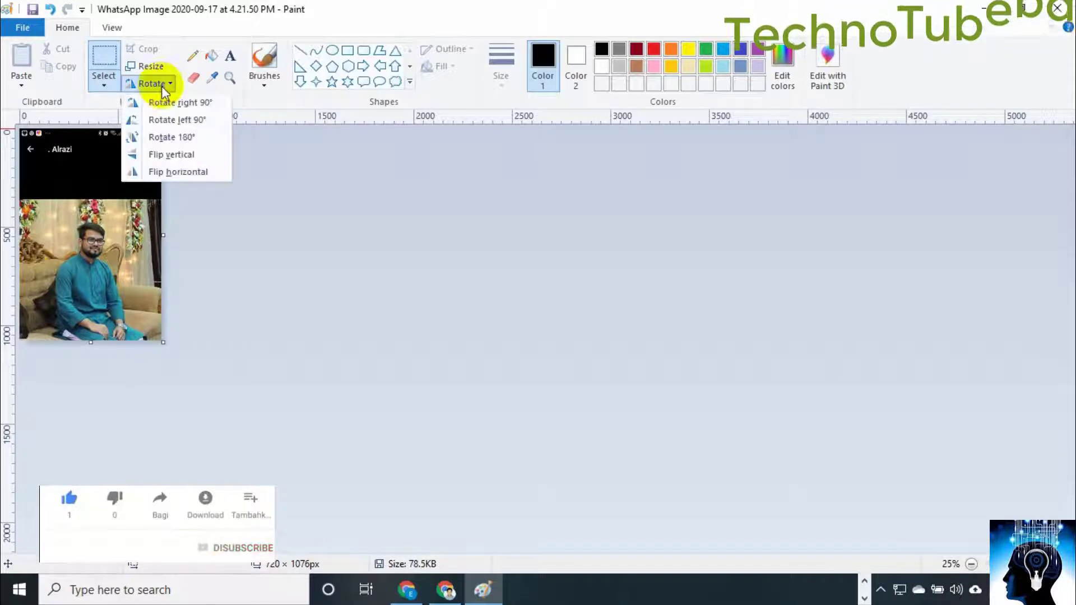
pyautogui.click(169, 99)
pyautogui.click(152, 83)
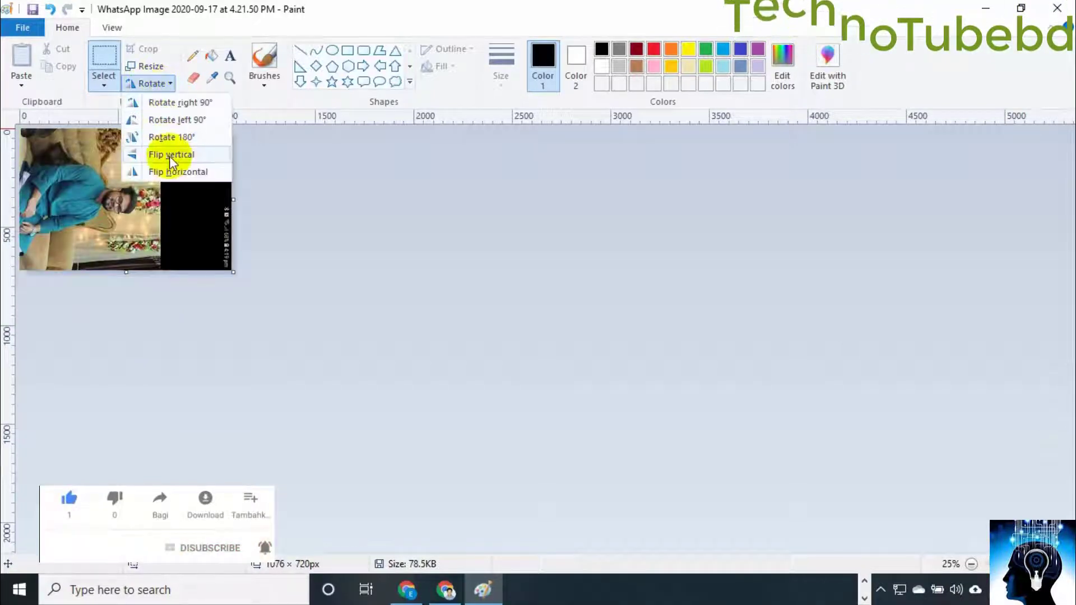
pyautogui.click(175, 103)
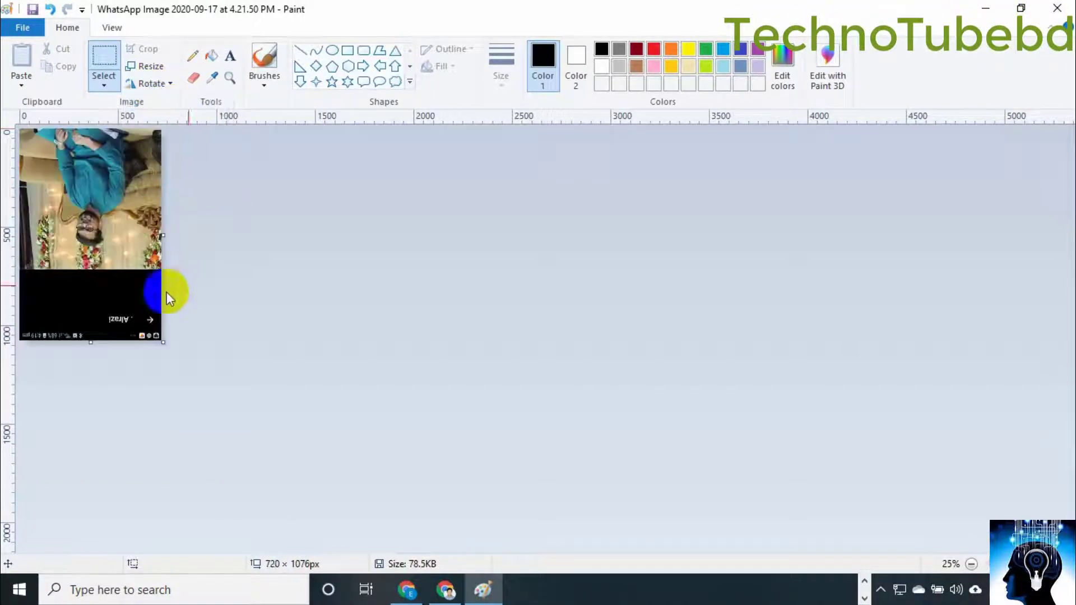
pyautogui.moveTo(79, 346); pyautogui.dragTo(104, 270)
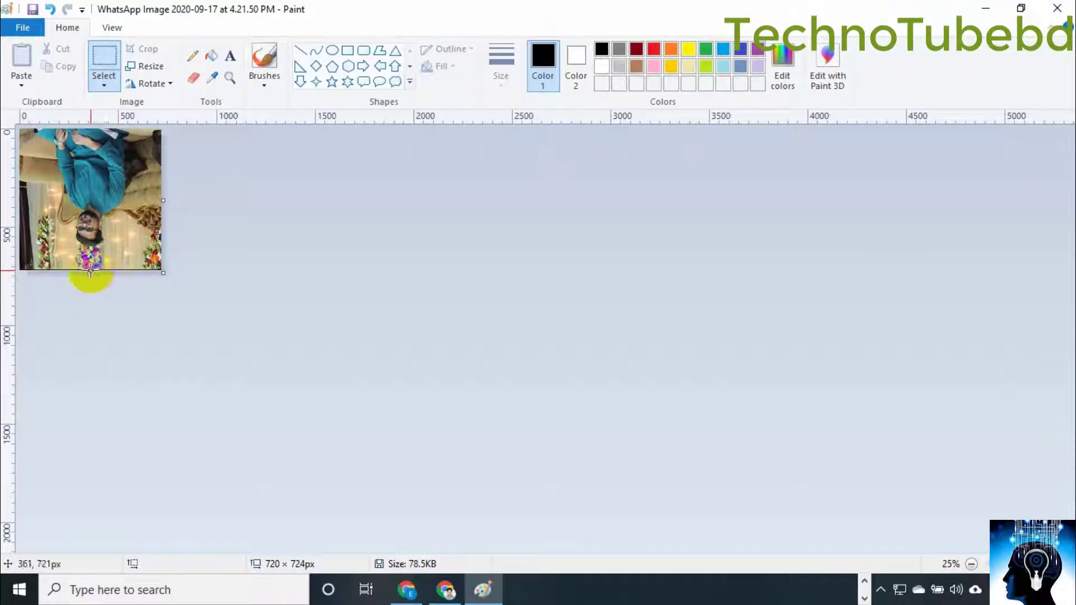
pyautogui.moveTo(90, 273); pyautogui.dragTo(92, 273)
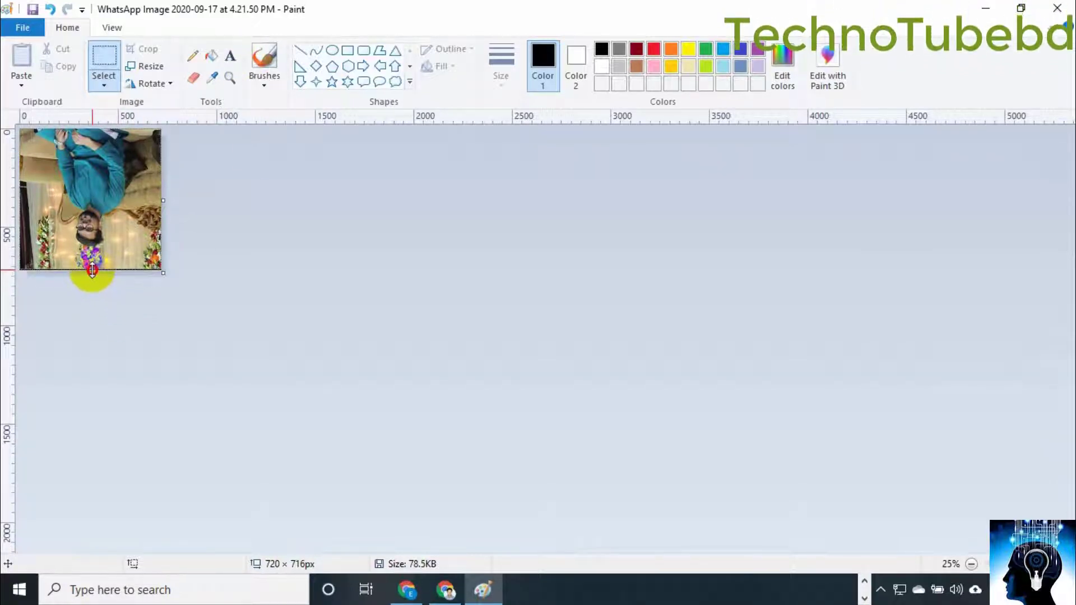
# - Rotate the 720 × 712 px photo back upright and save it
pyautogui.click(163, 86)
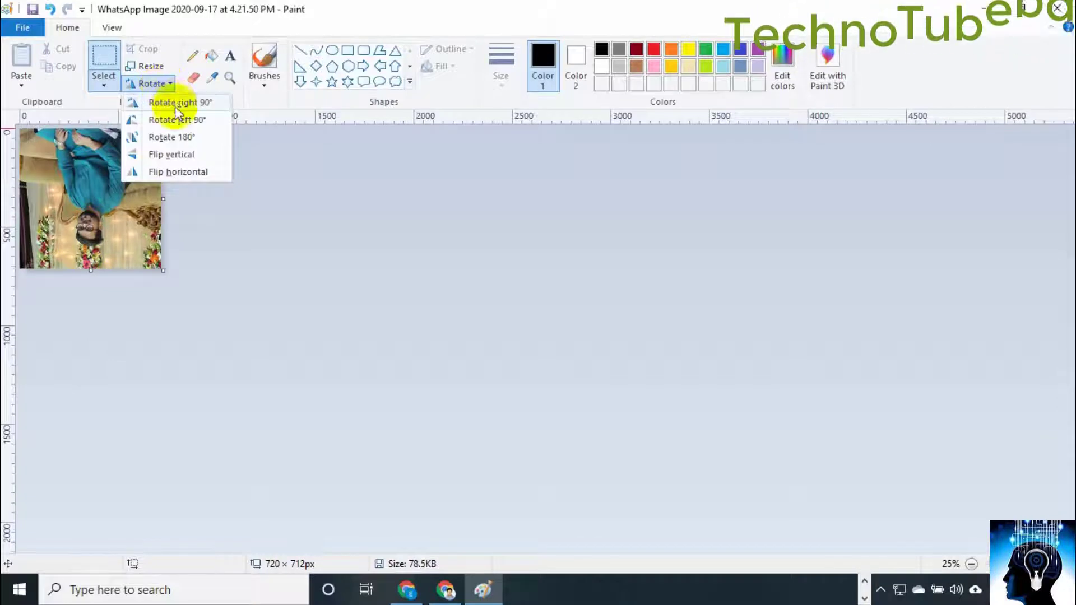
pyautogui.click(167, 119)
pyautogui.click(153, 85)
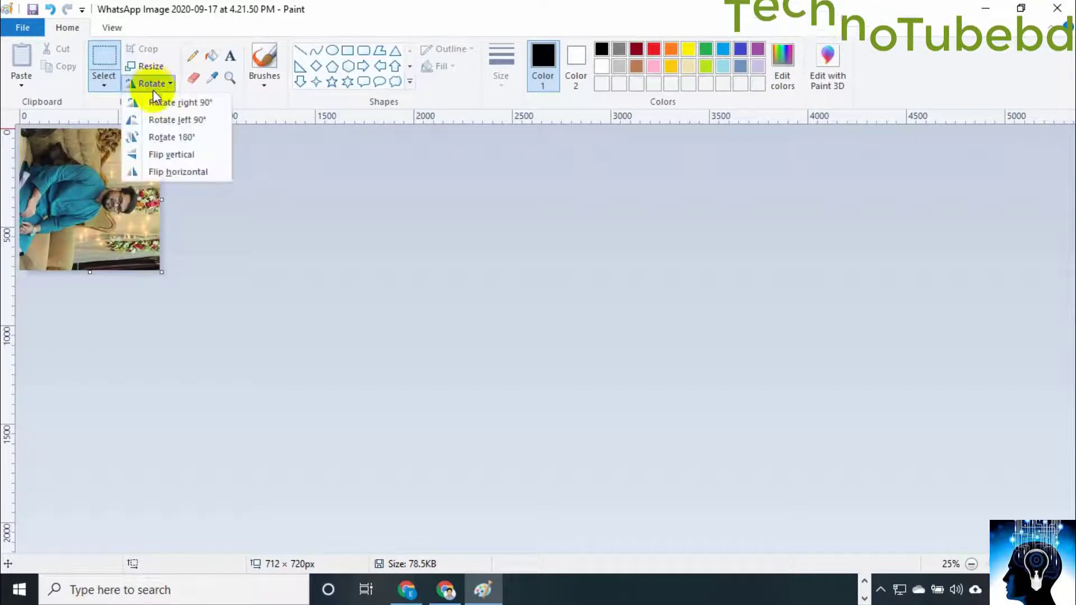
pyautogui.click(151, 103)
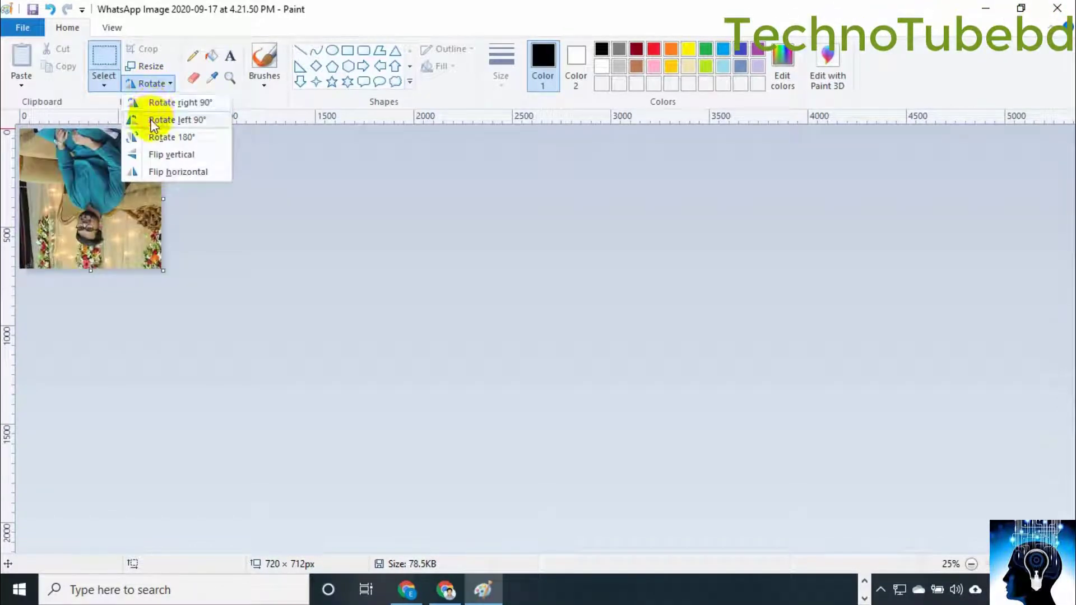
pyautogui.click(154, 121)
pyautogui.click(152, 84)
pyautogui.click(162, 122)
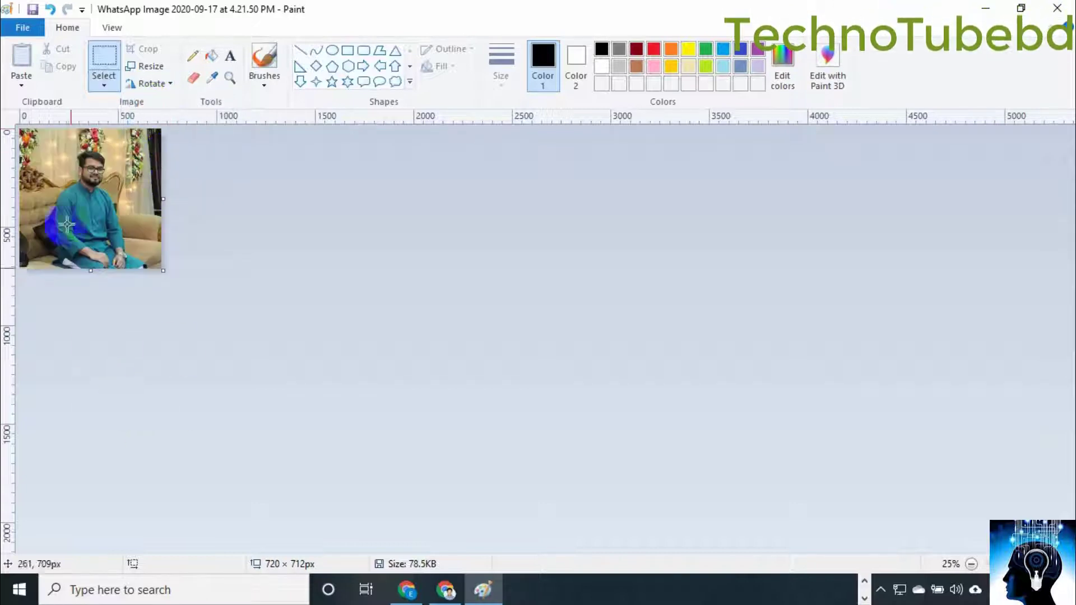
pyautogui.click(30, 9)
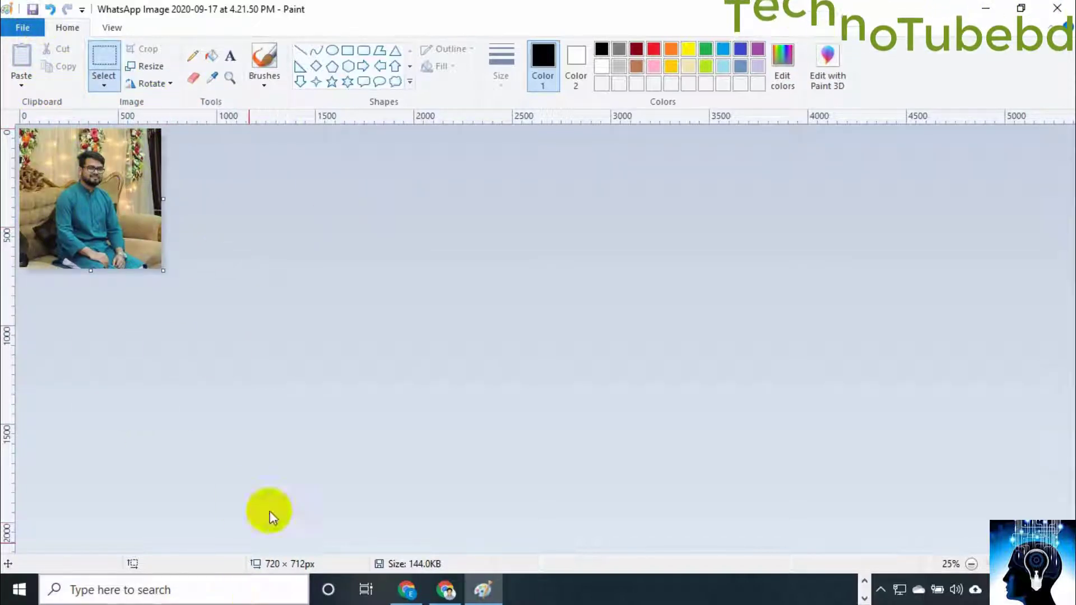
# - Save the cleaned-up photo as a JPEG picture named osman in Pictures
pyautogui.click(17, 31)
pyautogui.moveTo(51, 159)
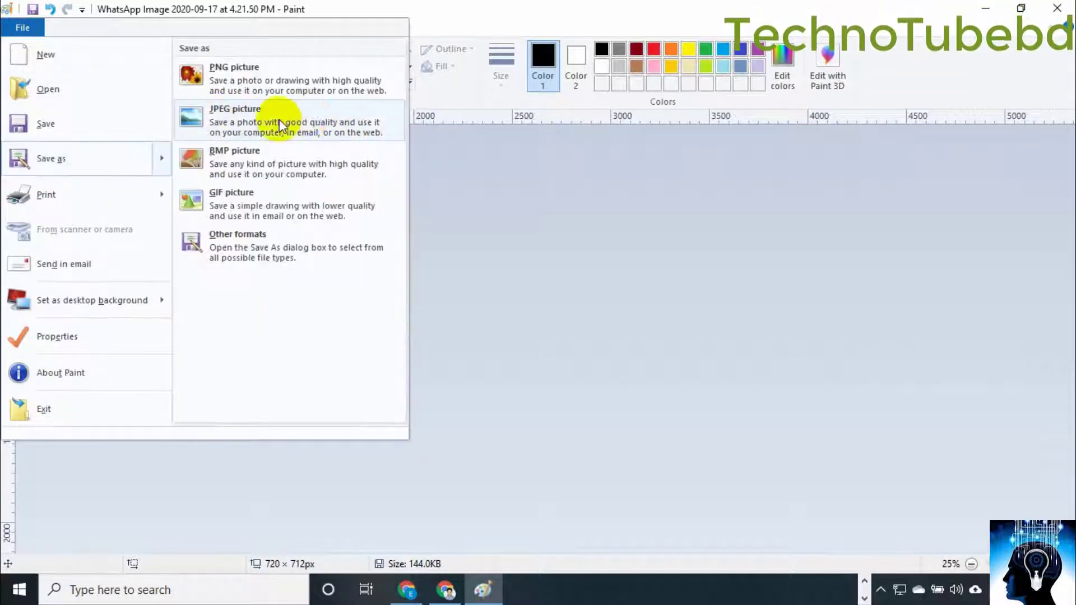
pyautogui.click(577, 190)
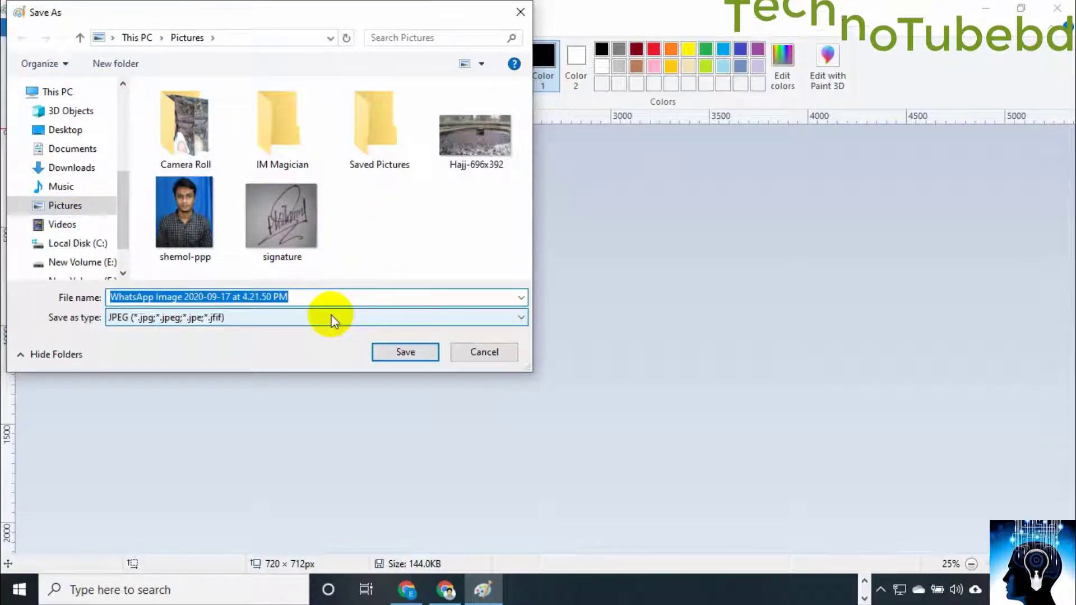
pyautogui.write('osman')
pyautogui.press('Return')
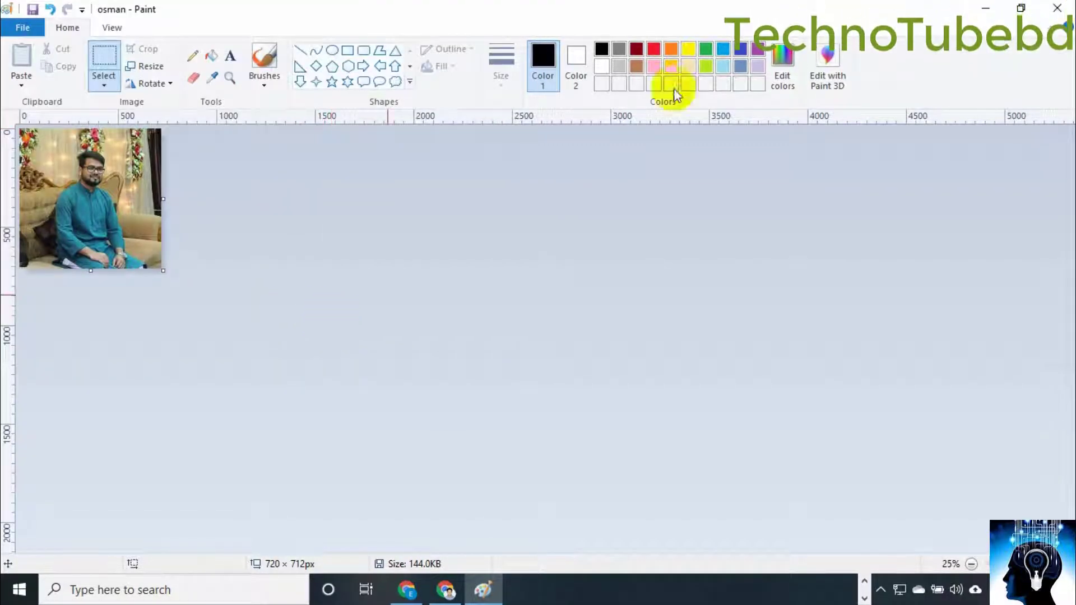
# - Close Paint and open the osman JPEG from This PC > Pictures in Photoshop
pyautogui.click(1070, 9)
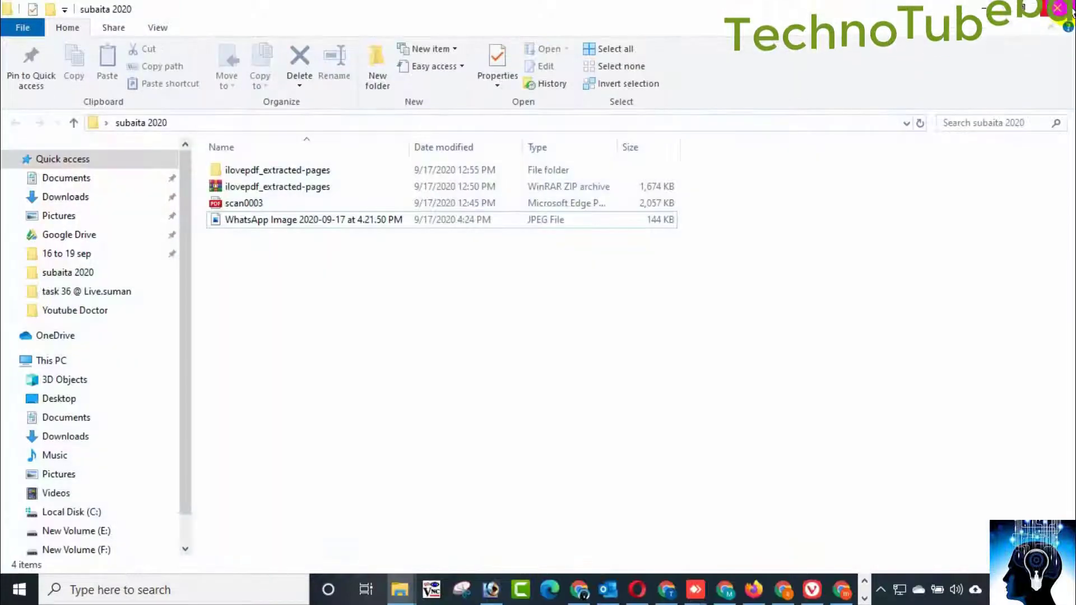
pyautogui.click(485, 596)
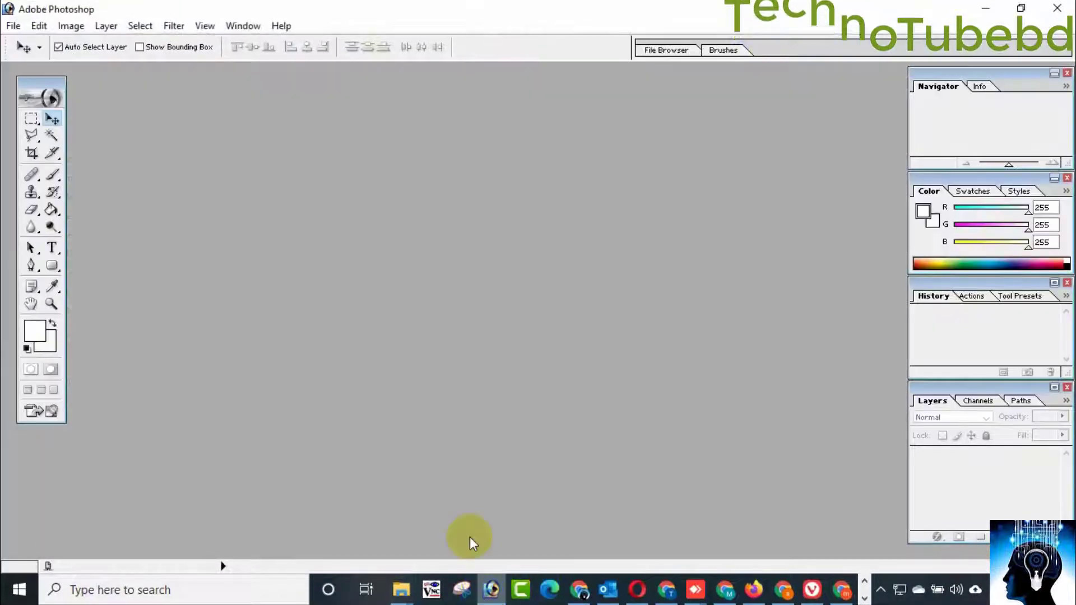
pyautogui.click(13, 26)
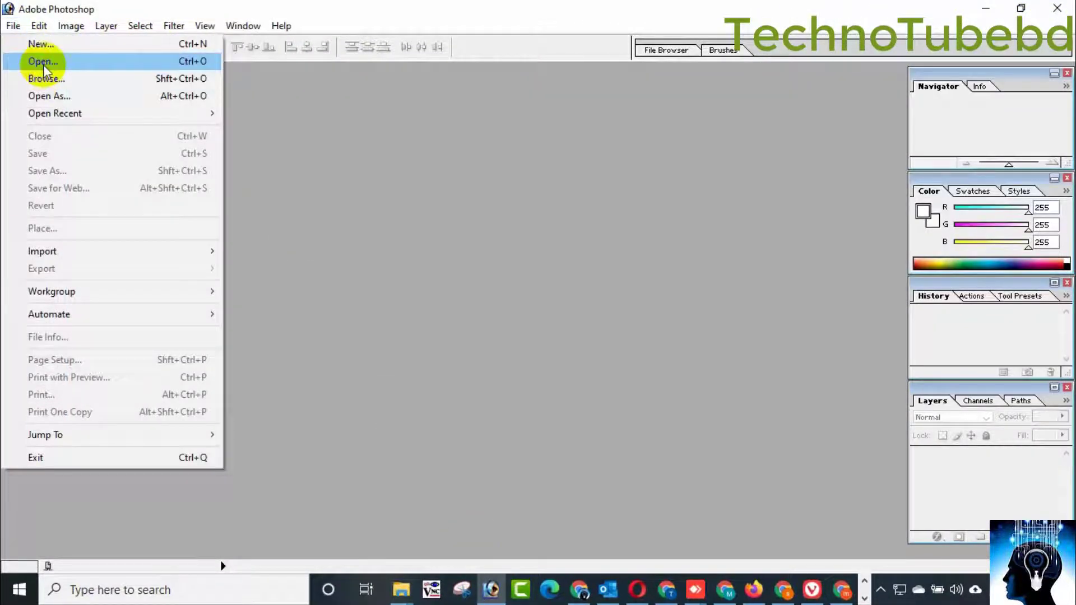
pyautogui.click(33, 61)
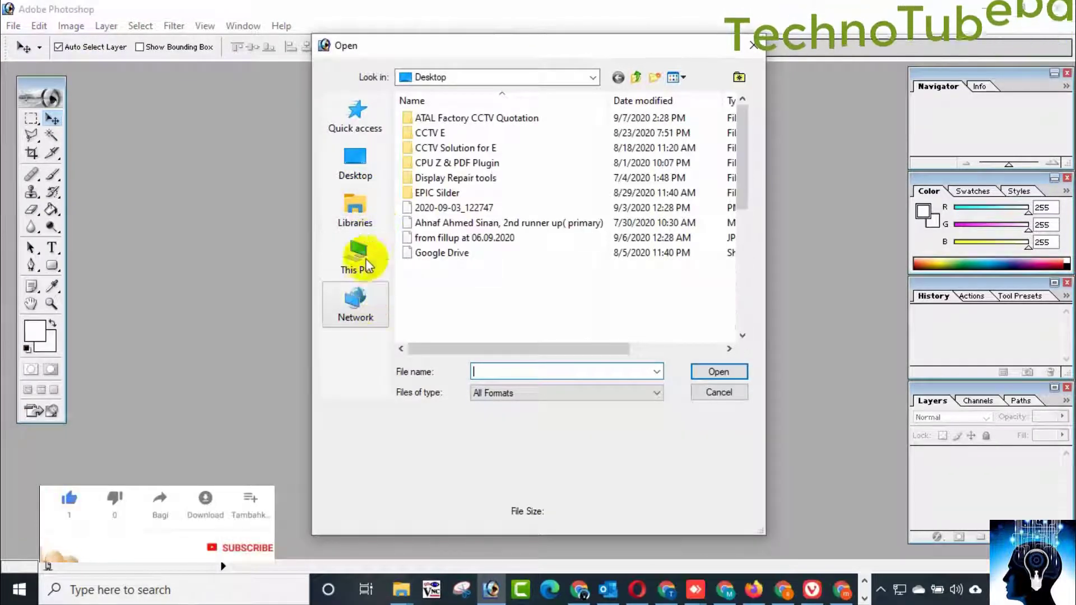
pyautogui.click(359, 250)
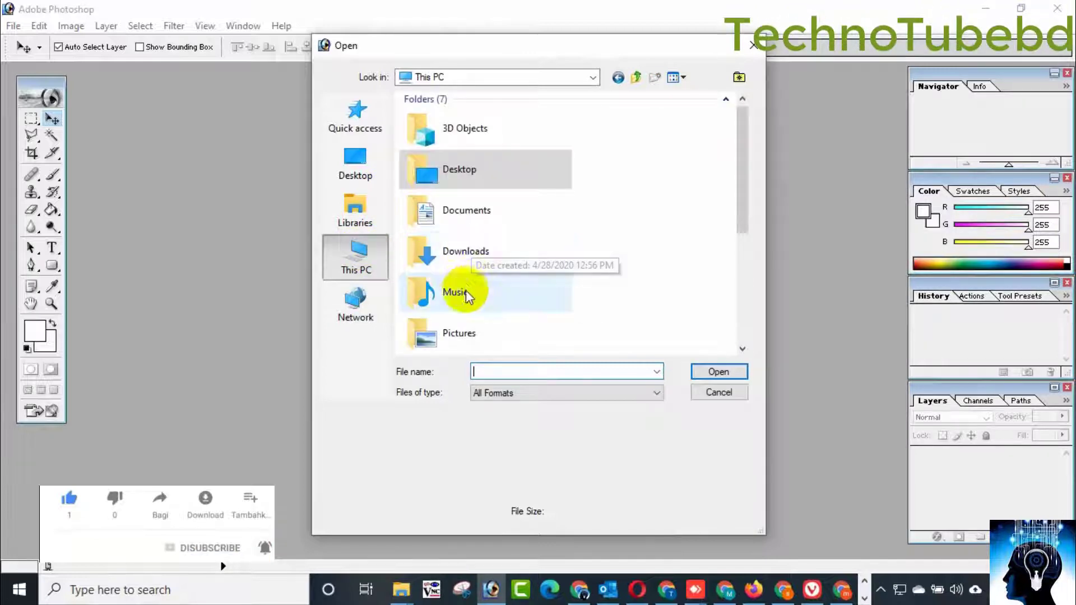
pyautogui.doubleClick(456, 332)
pyautogui.click(448, 241)
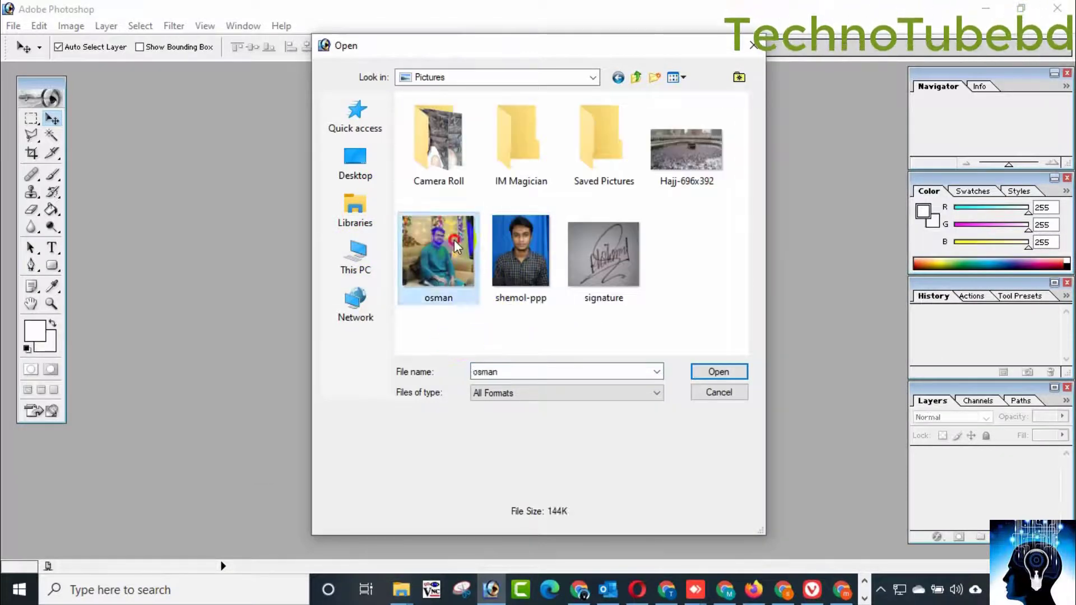
pyautogui.click(734, 380)
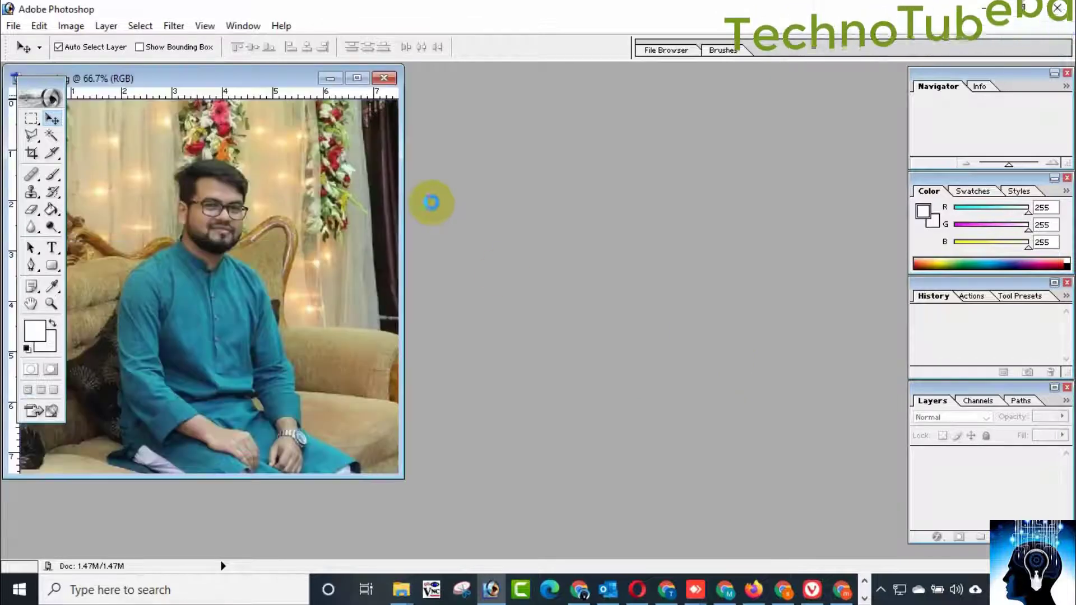
# - Move and resize the osman.jpg window so grey workspace surrounds the whole photo
pyautogui.moveTo(243, 83); pyautogui.dragTo(480, 98)
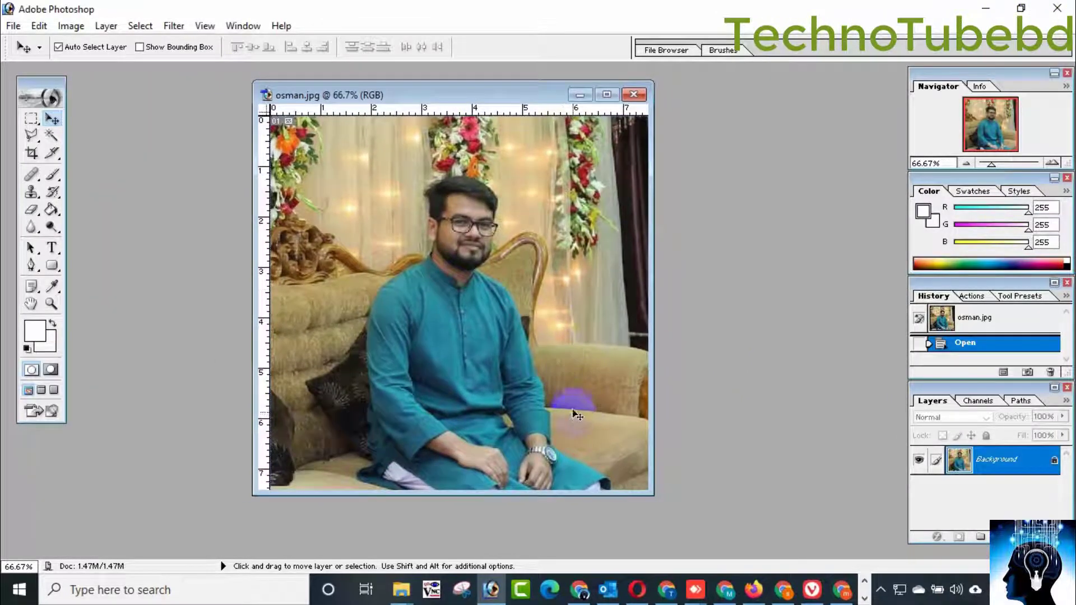
pyautogui.moveTo(652, 495); pyautogui.dragTo(692, 527)
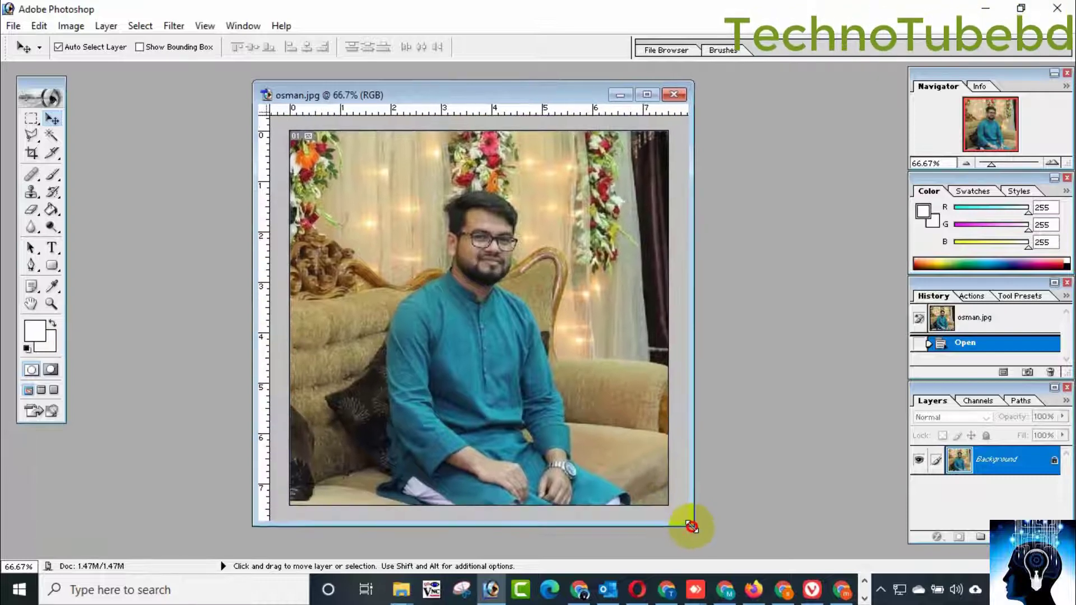
pyautogui.moveTo(481, 99); pyautogui.dragTo(451, 69)
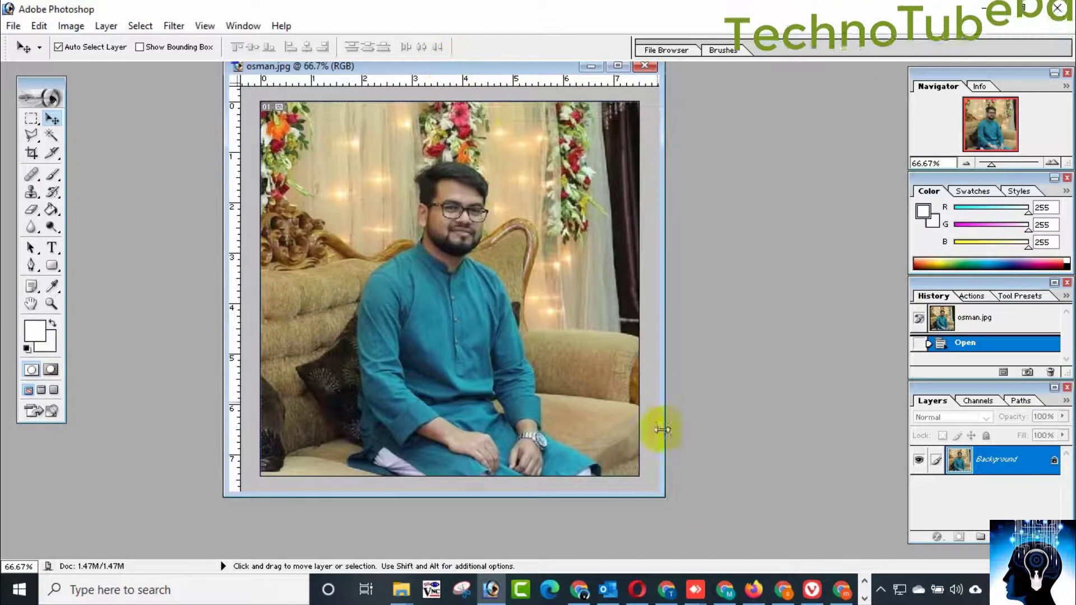
pyautogui.moveTo(661, 493); pyautogui.dragTo(736, 559)
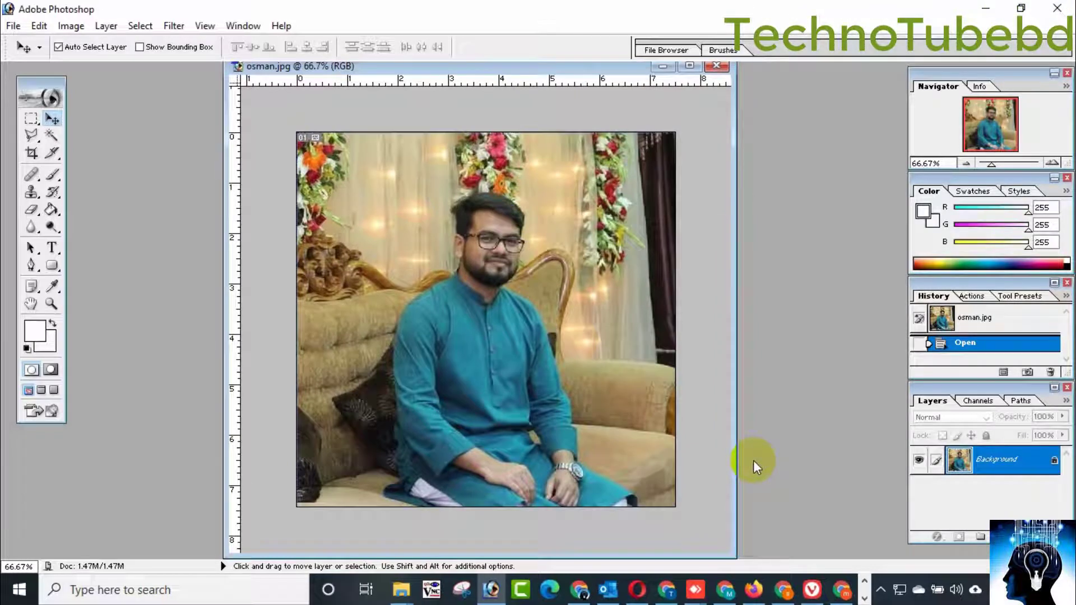
# - Brighten the osman photo with Curves, raising the midpoint from input 124 to output 180
pyautogui.hotkey('ctrl', 'm')
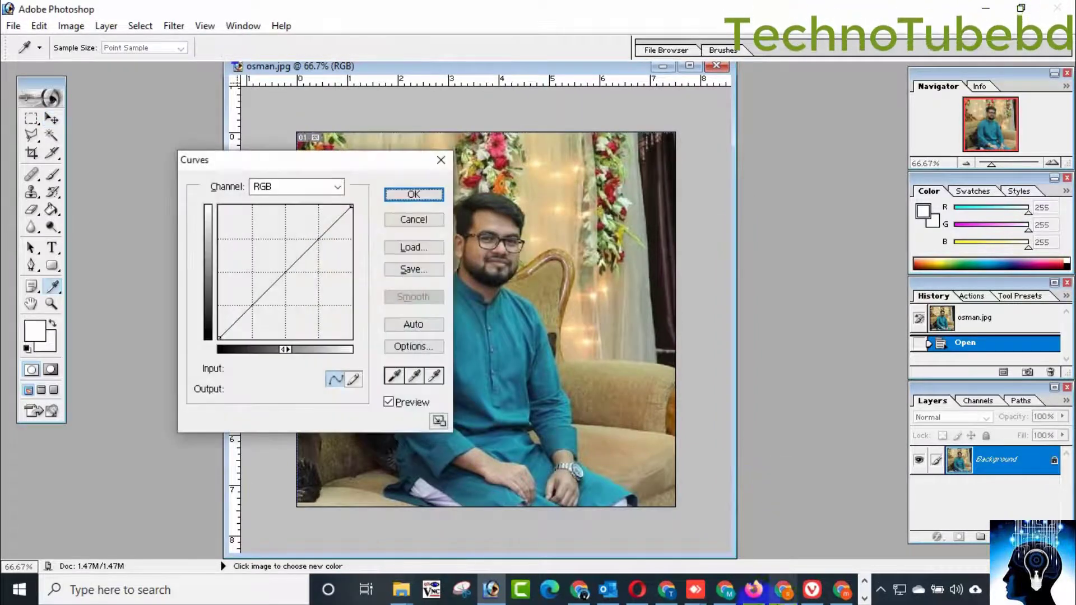
pyautogui.moveTo(283, 160); pyautogui.dragTo(747, 133)
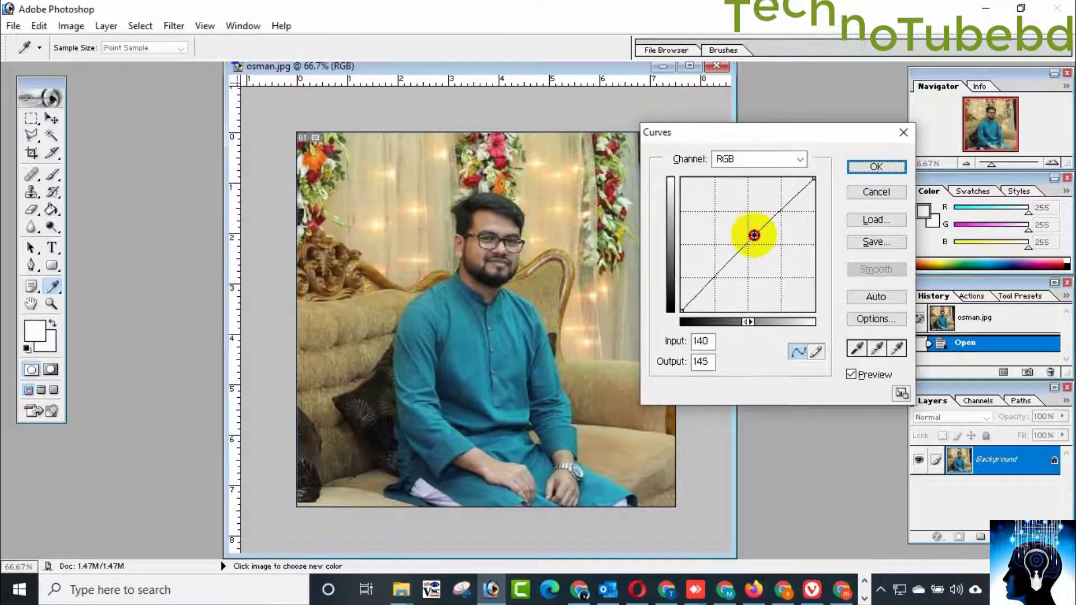
pyautogui.moveTo(754, 236); pyautogui.dragTo(749, 225)
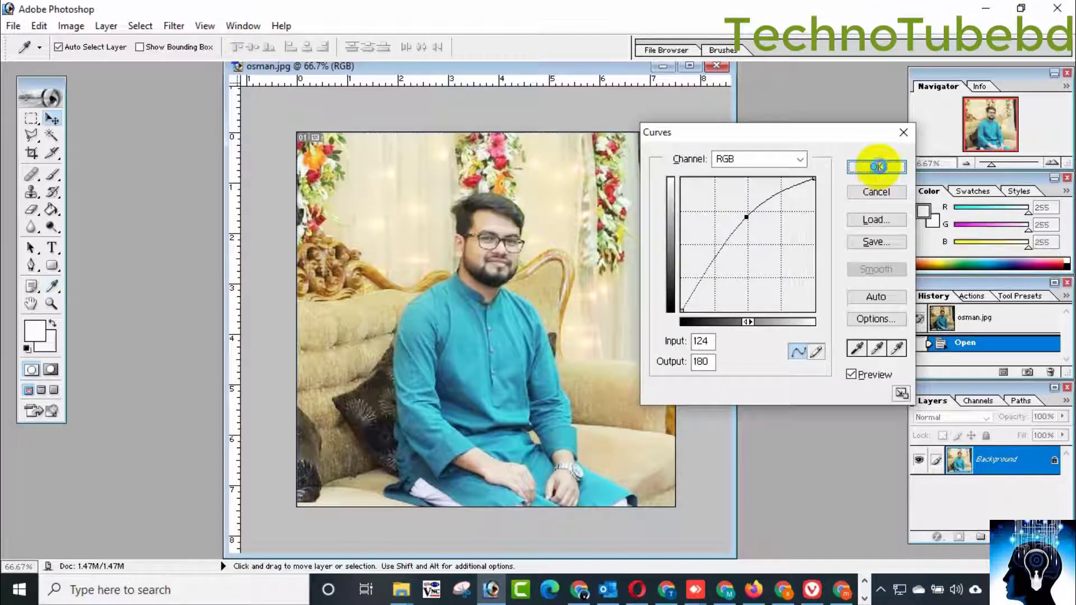
pyautogui.click(877, 167)
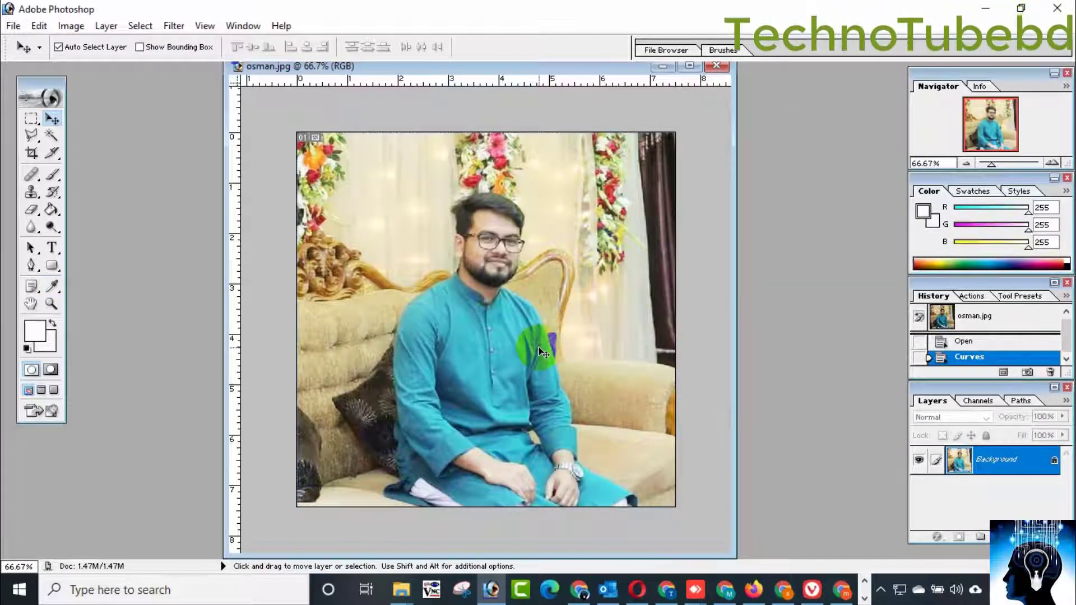
# - Save the brightened photo as a JPEG at Maximum quality 12, then switch to File Explorer
pyautogui.click(13, 26)
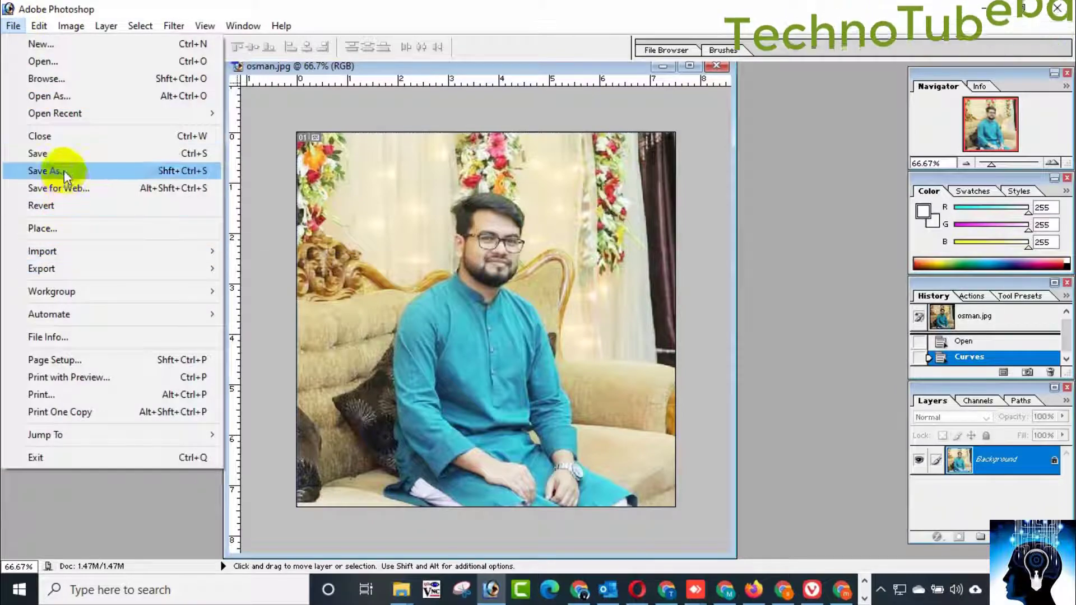
pyautogui.click(65, 151)
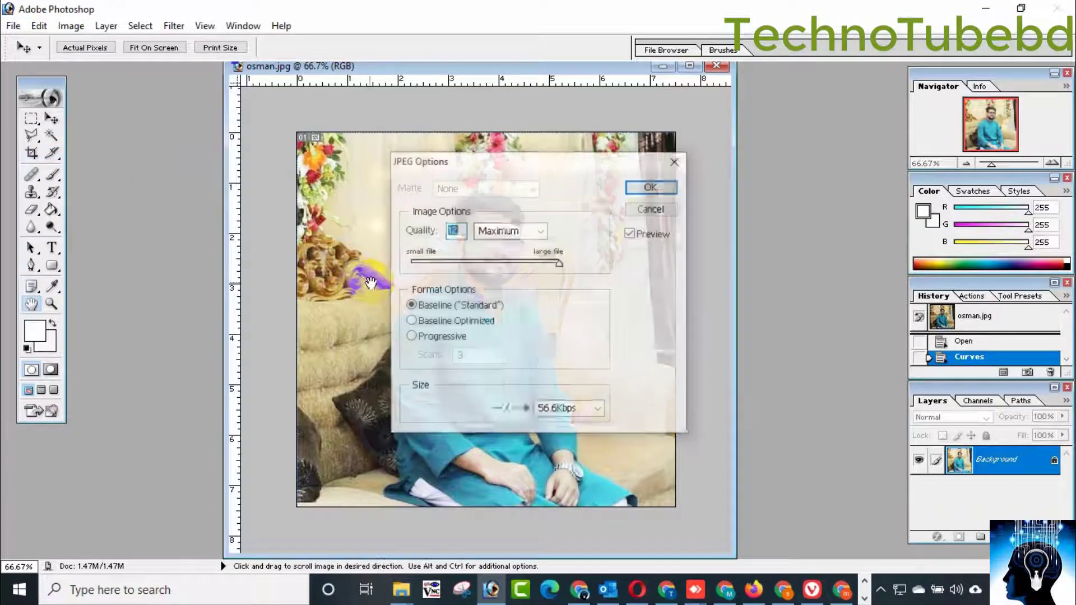
pyautogui.click(657, 186)
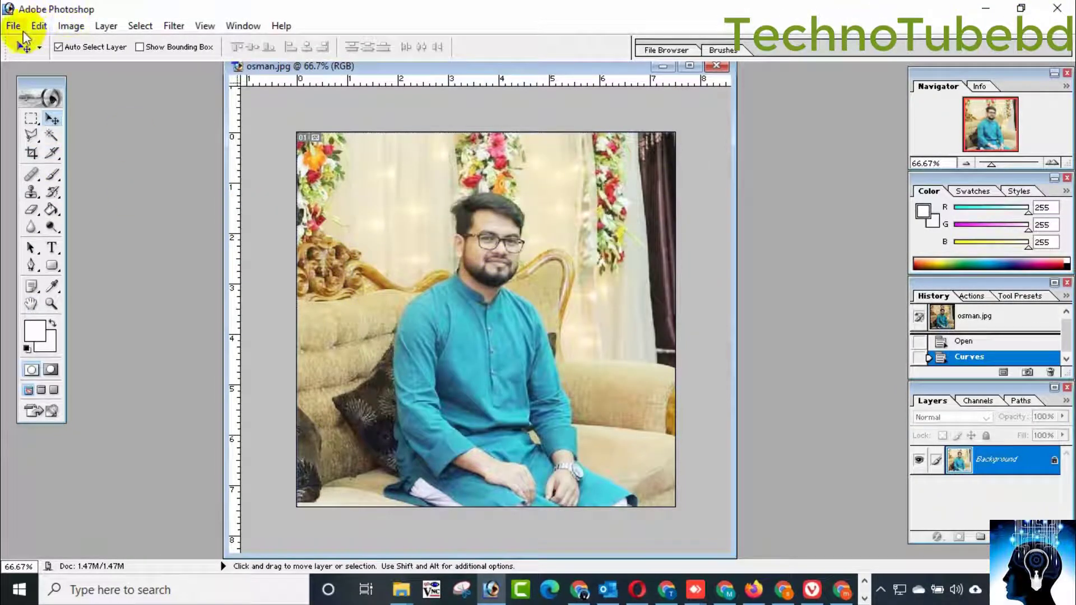
pyautogui.click(13, 26)
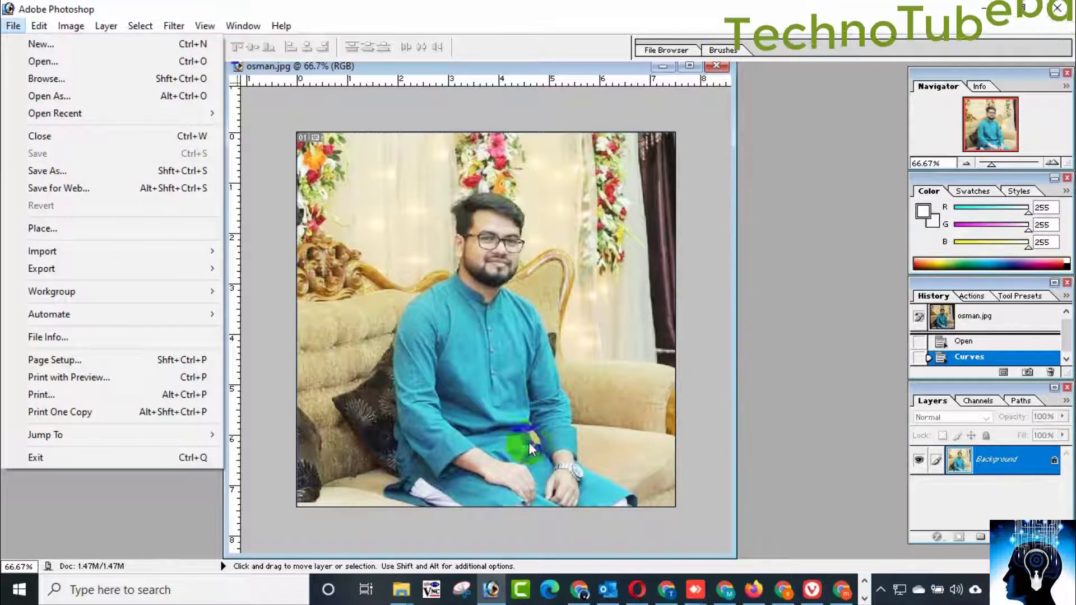
pyautogui.click(401, 591)
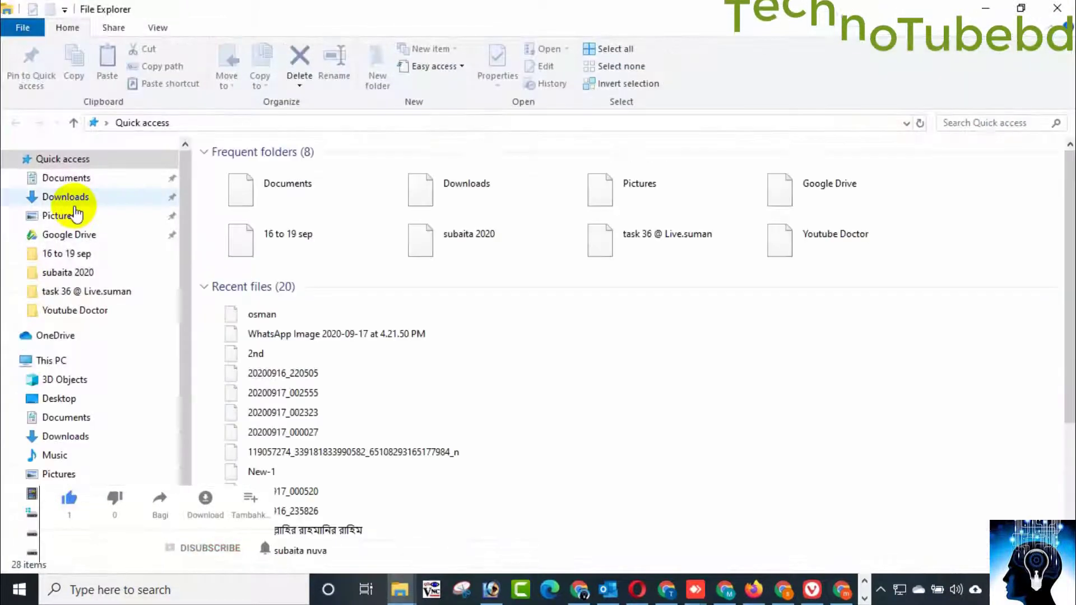
# - Open the Print Pictures dialog for the osman photo in the Pictures folder
pyautogui.click(63, 222)
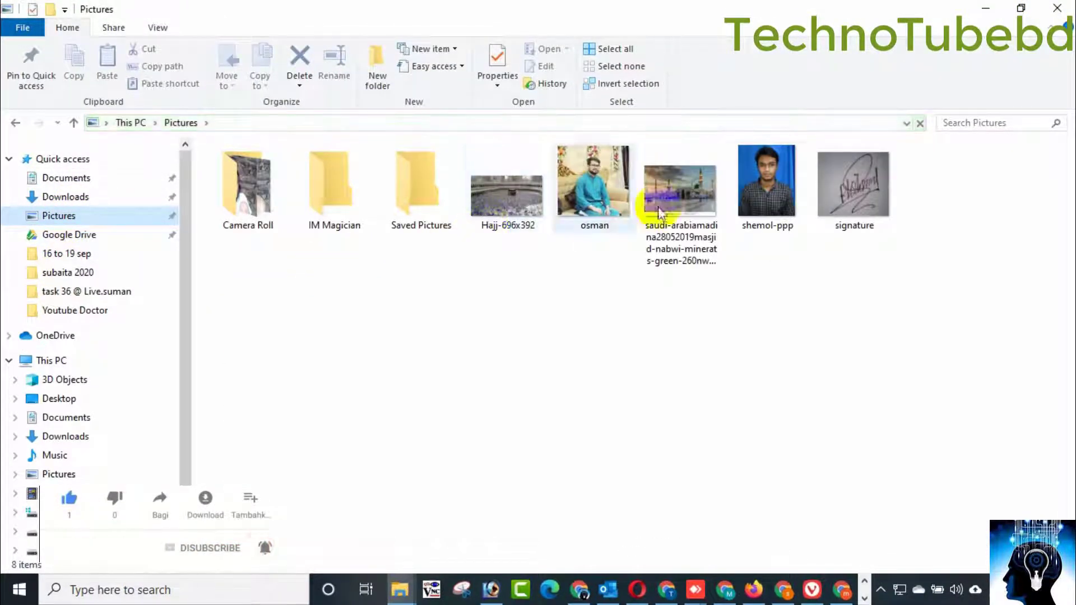
pyautogui.click(587, 208)
pyautogui.rightClick(587, 200)
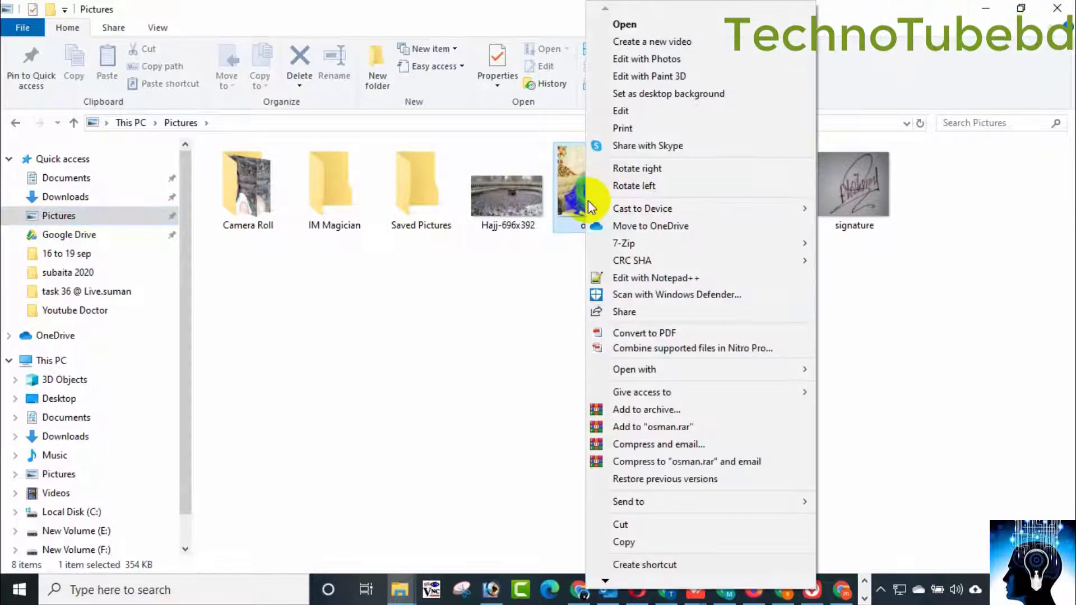
pyautogui.click(620, 113)
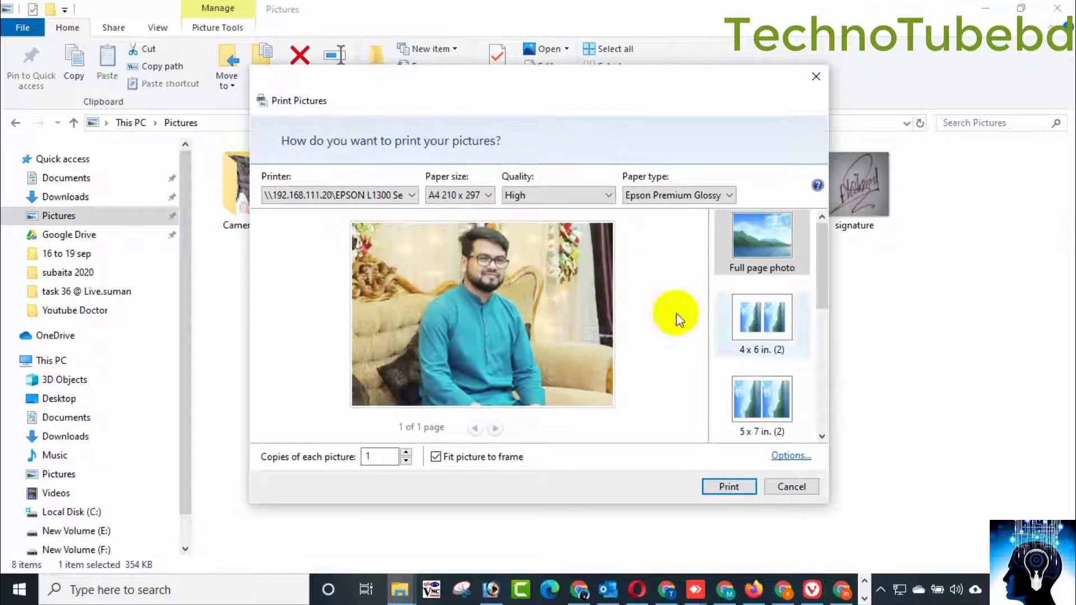
# - Keep High print quality and lay out the photo at 4 x 6 in., after briefly trying 5 x 7
pyautogui.click(550, 196)
pyautogui.click(542, 224)
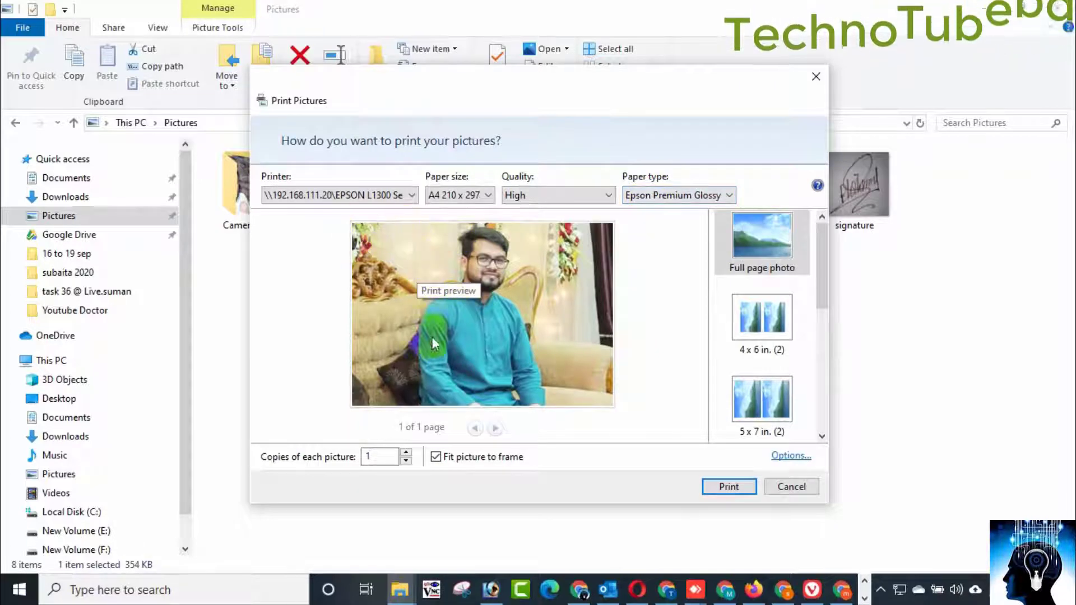
pyautogui.click(752, 325)
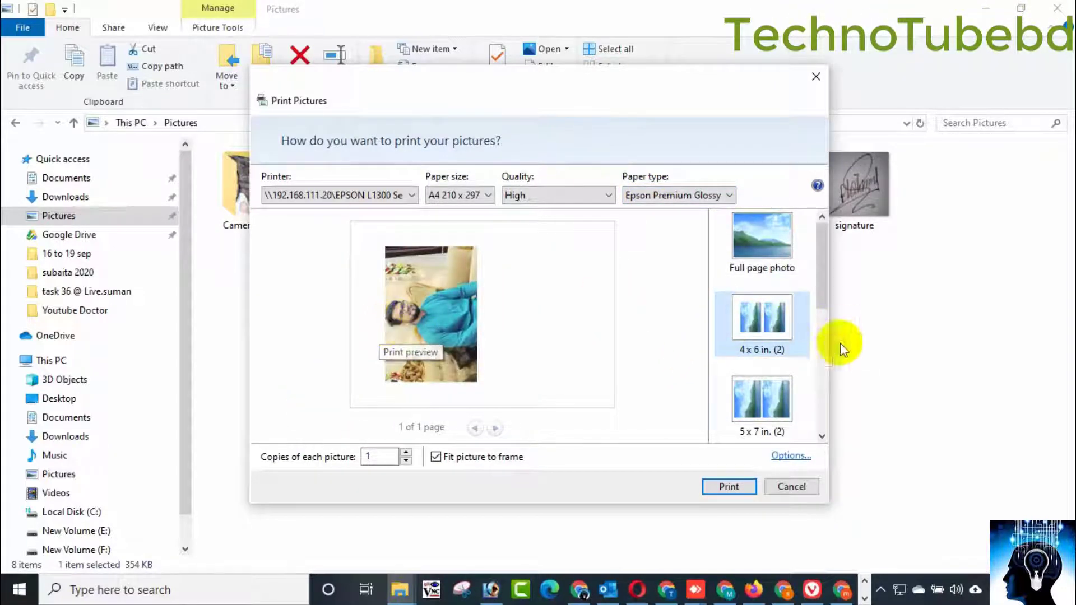
pyautogui.click(777, 399)
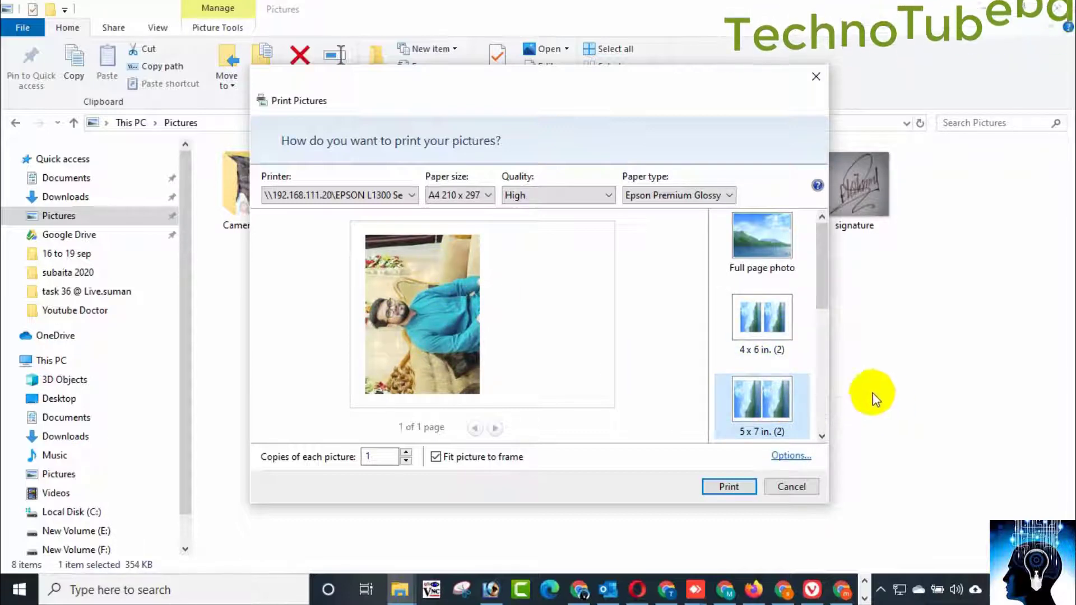
pyautogui.click(775, 331)
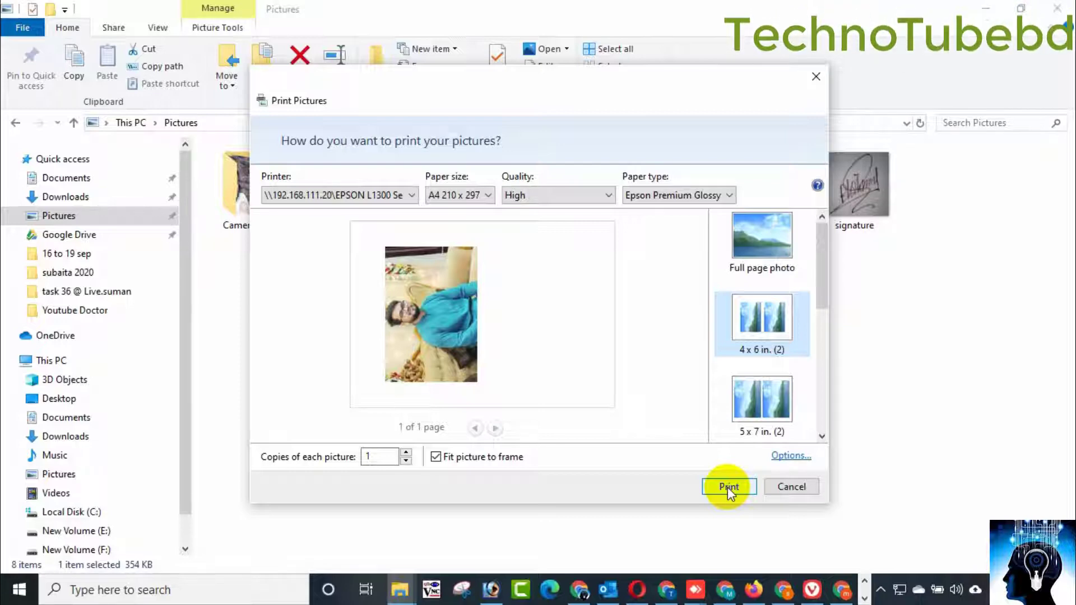
# - Print the 4 x 6 in. osman photo to the EPSON L1300
pyautogui.click(728, 487)
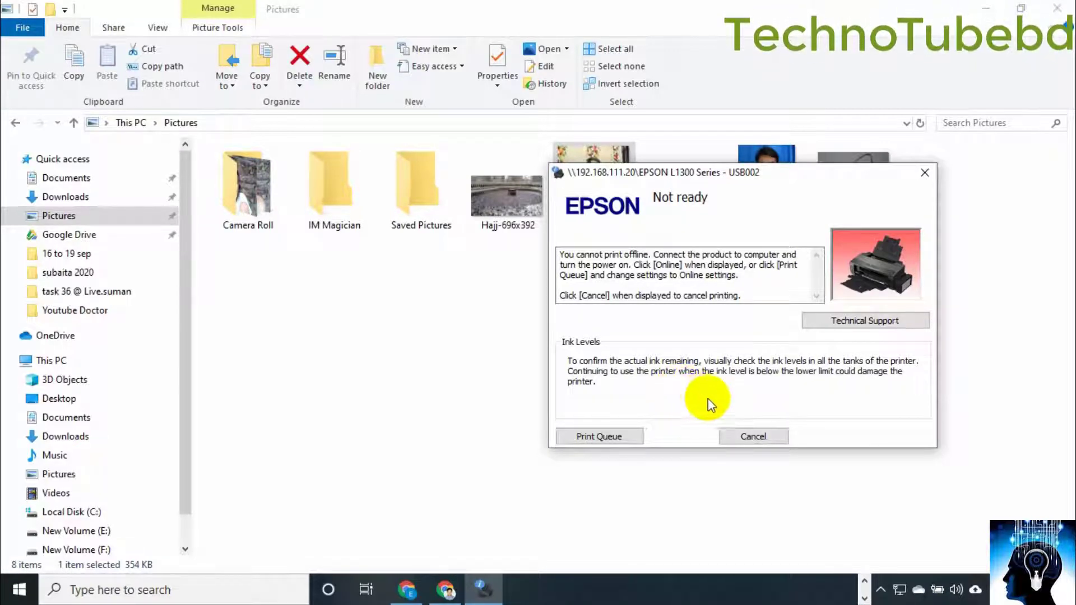
# - Open the Print Queue for the offline Epson L1300 from its status window
pyautogui.click(615, 436)
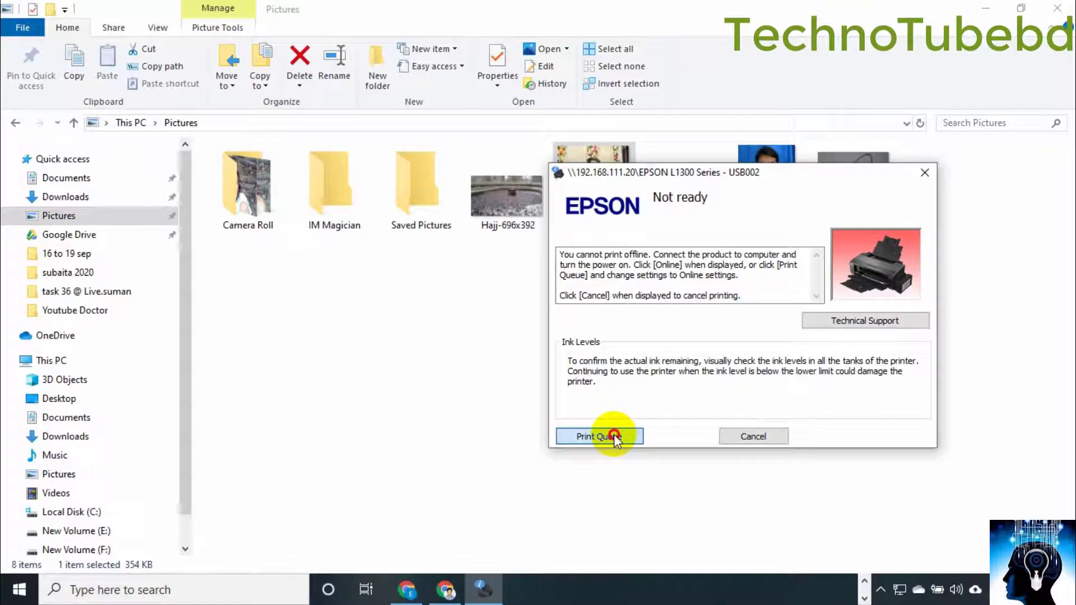